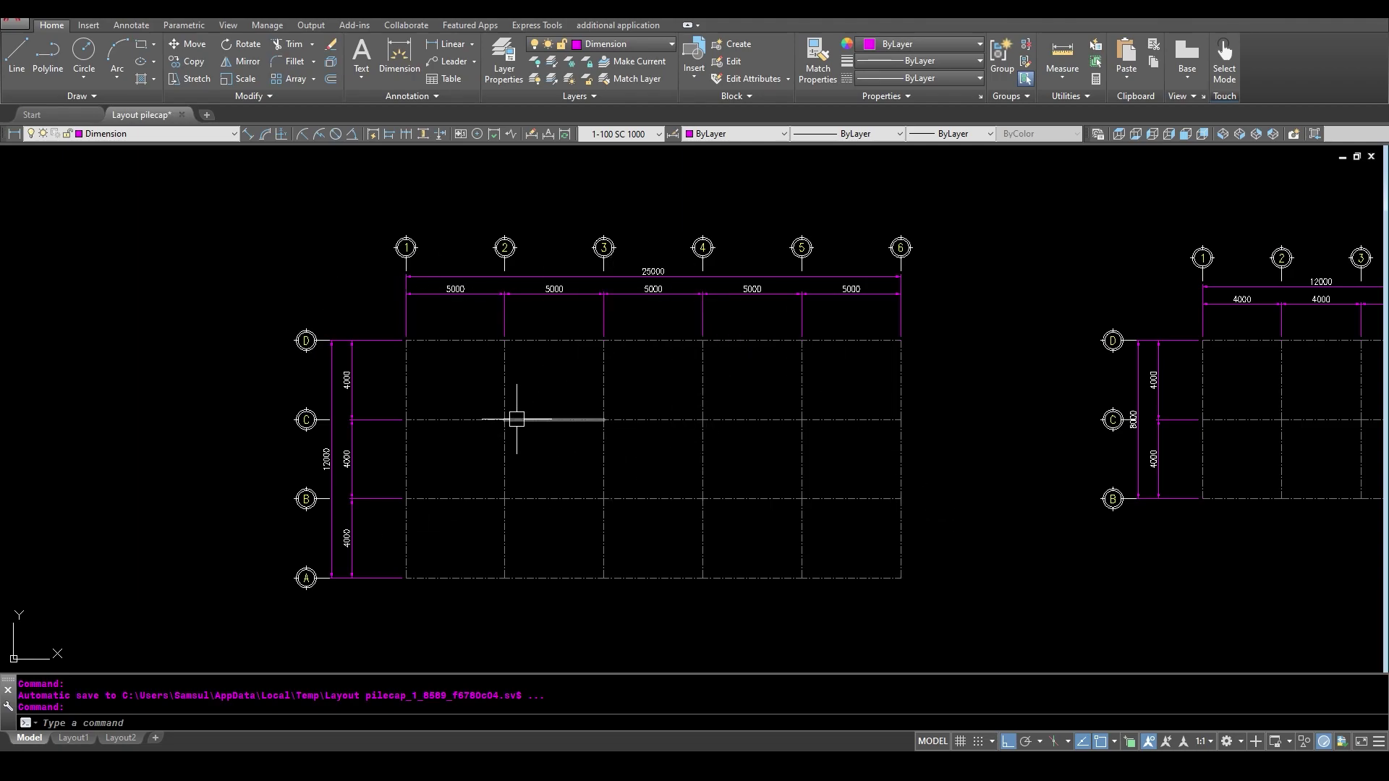
Step: Add the four Kepoin LISP files from the Desktop to AutoCAD's Startup Suite
middle_click_drag(941, 455, 927, 464)
type("APP")
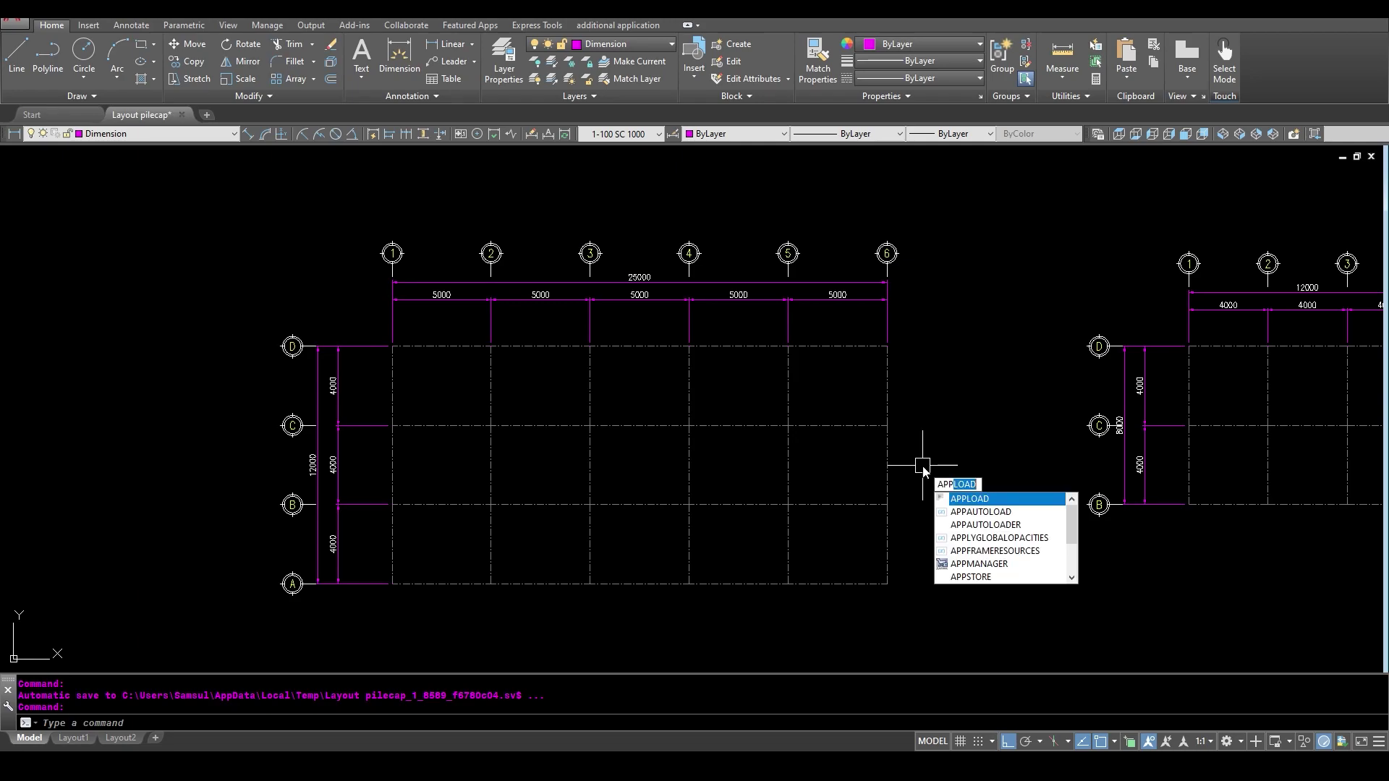
key("Return")
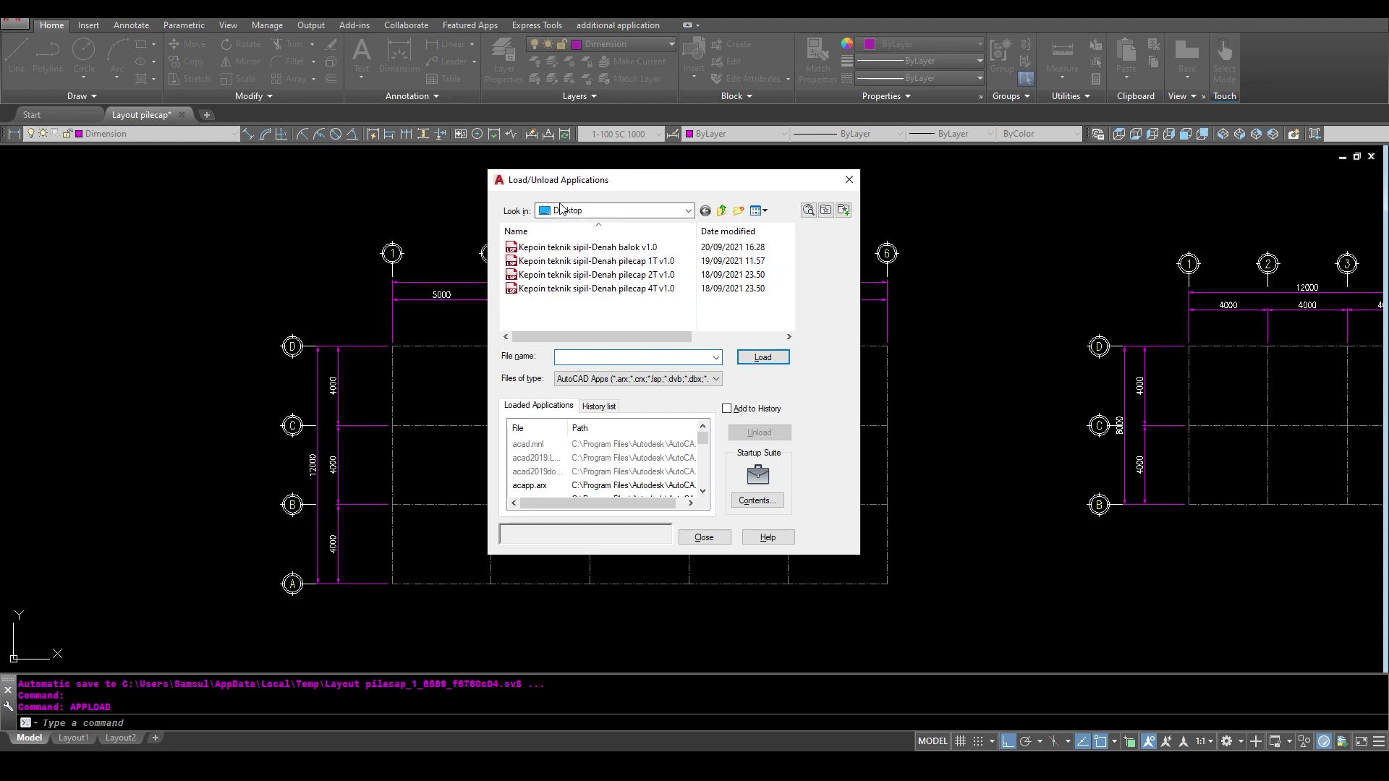
left_click(758, 501)
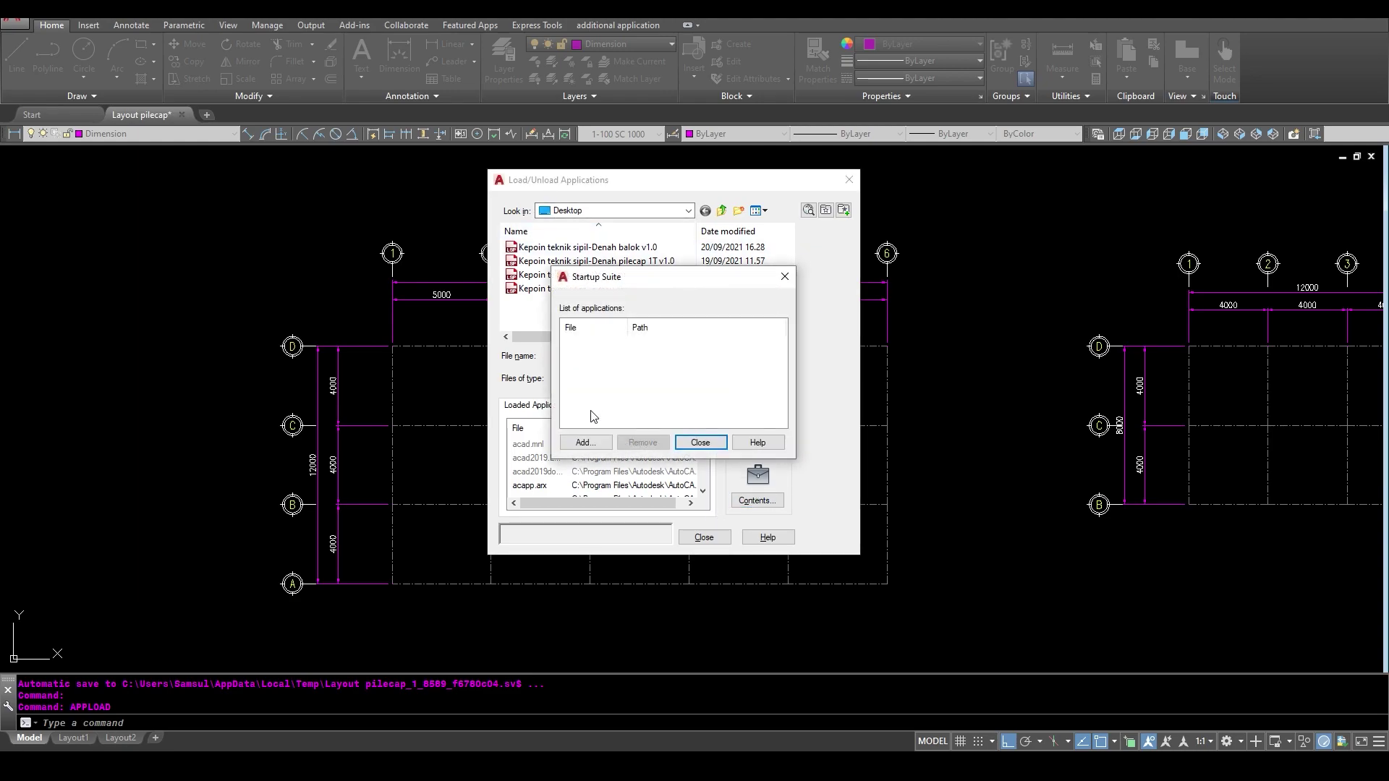
left_click(598, 442)
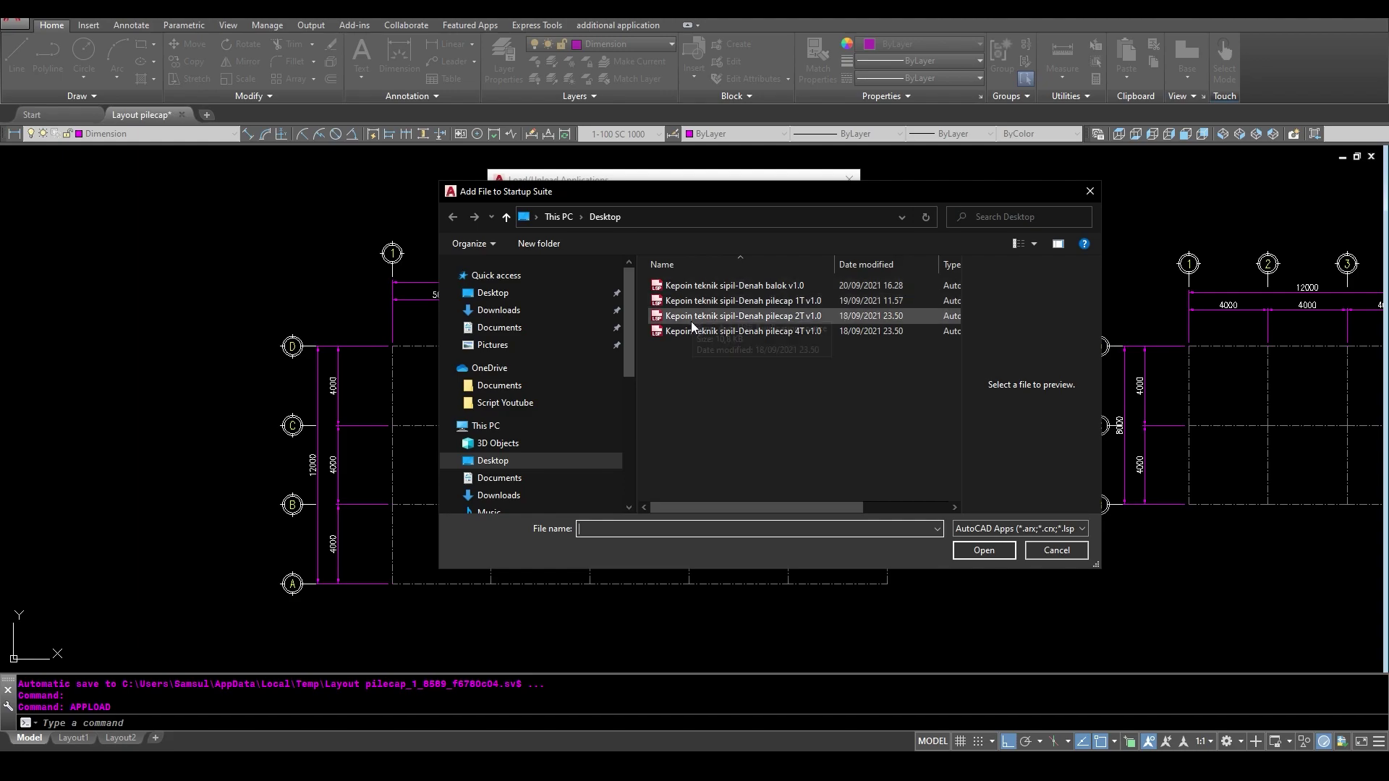
left_click_drag(773, 363, 700, 296)
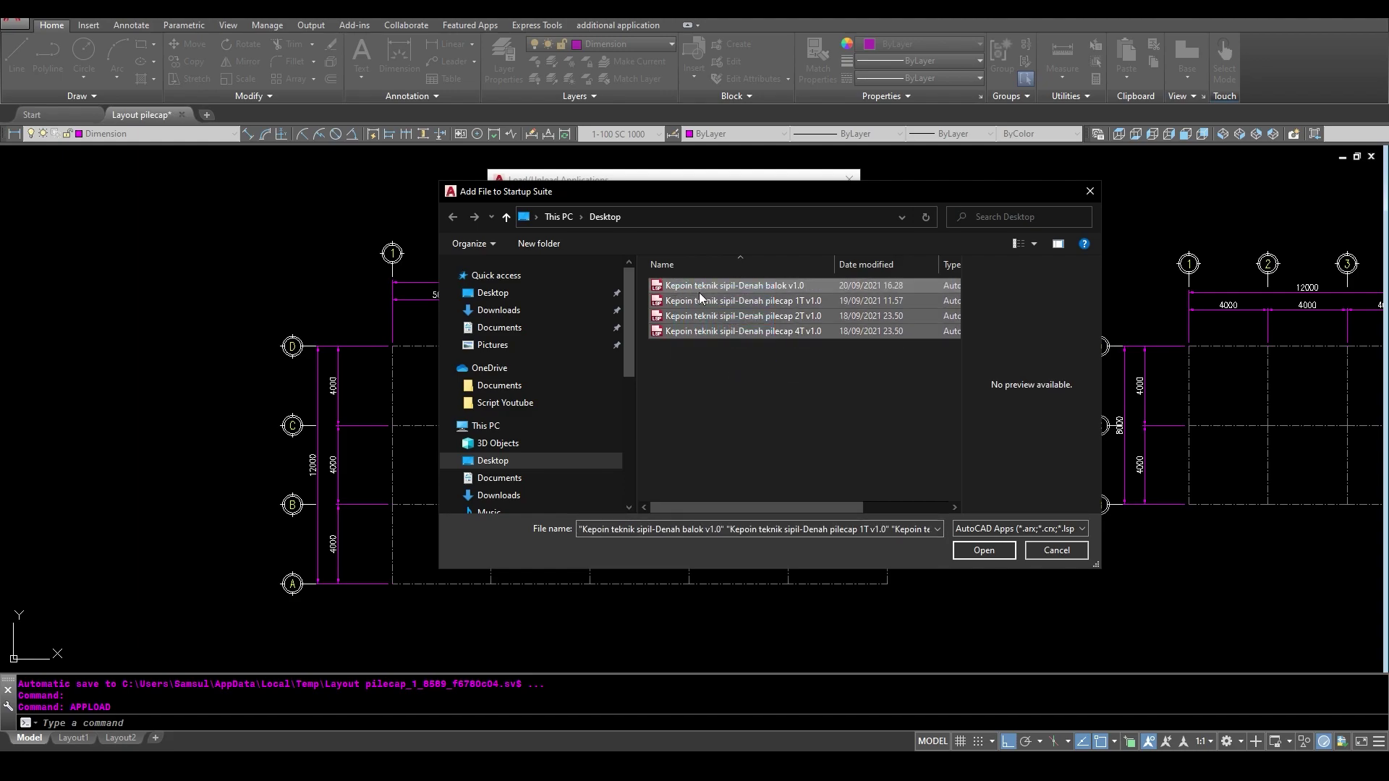
left_click(974, 552)
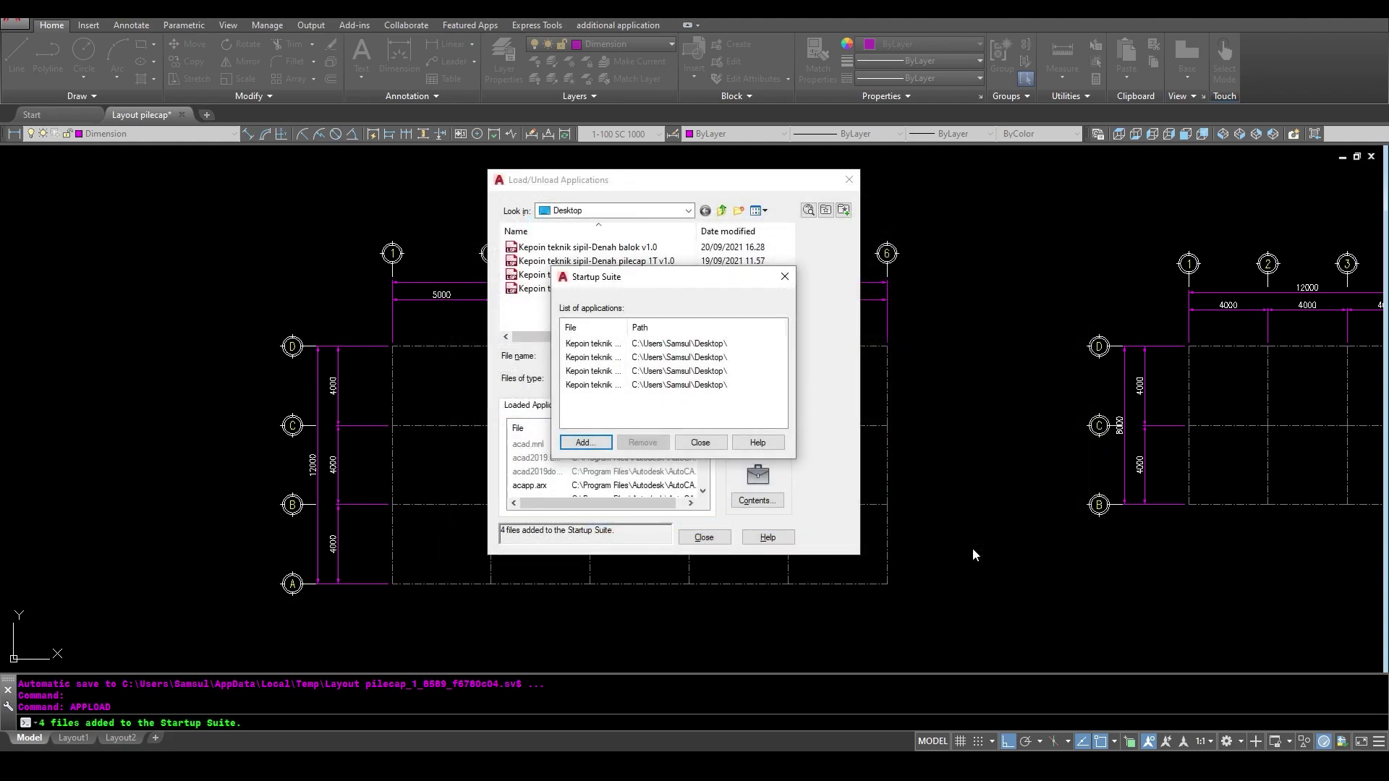
left_click(699, 443)
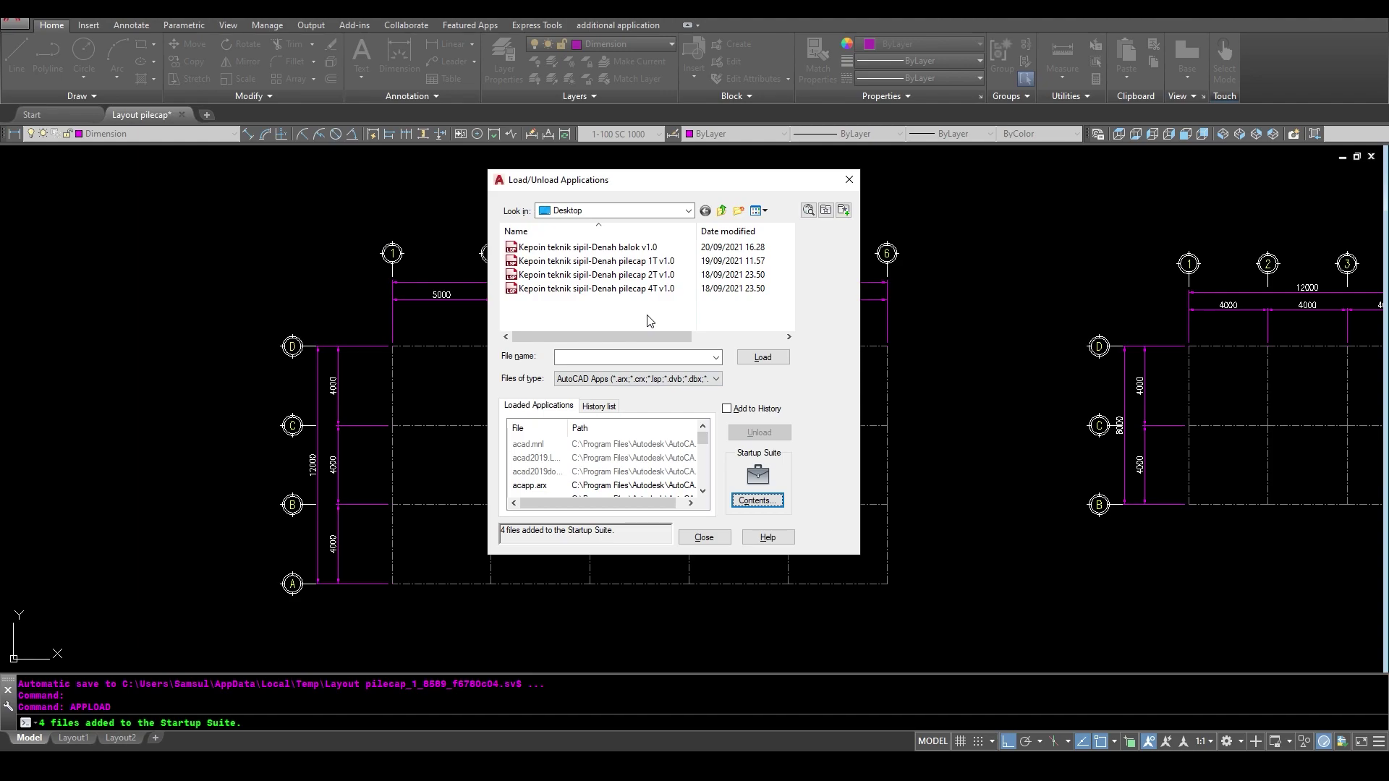
Step: Load the four Kepoin beam and 1-, 2-, 4-pile cap routines from the Desktop
left_click(626, 212)
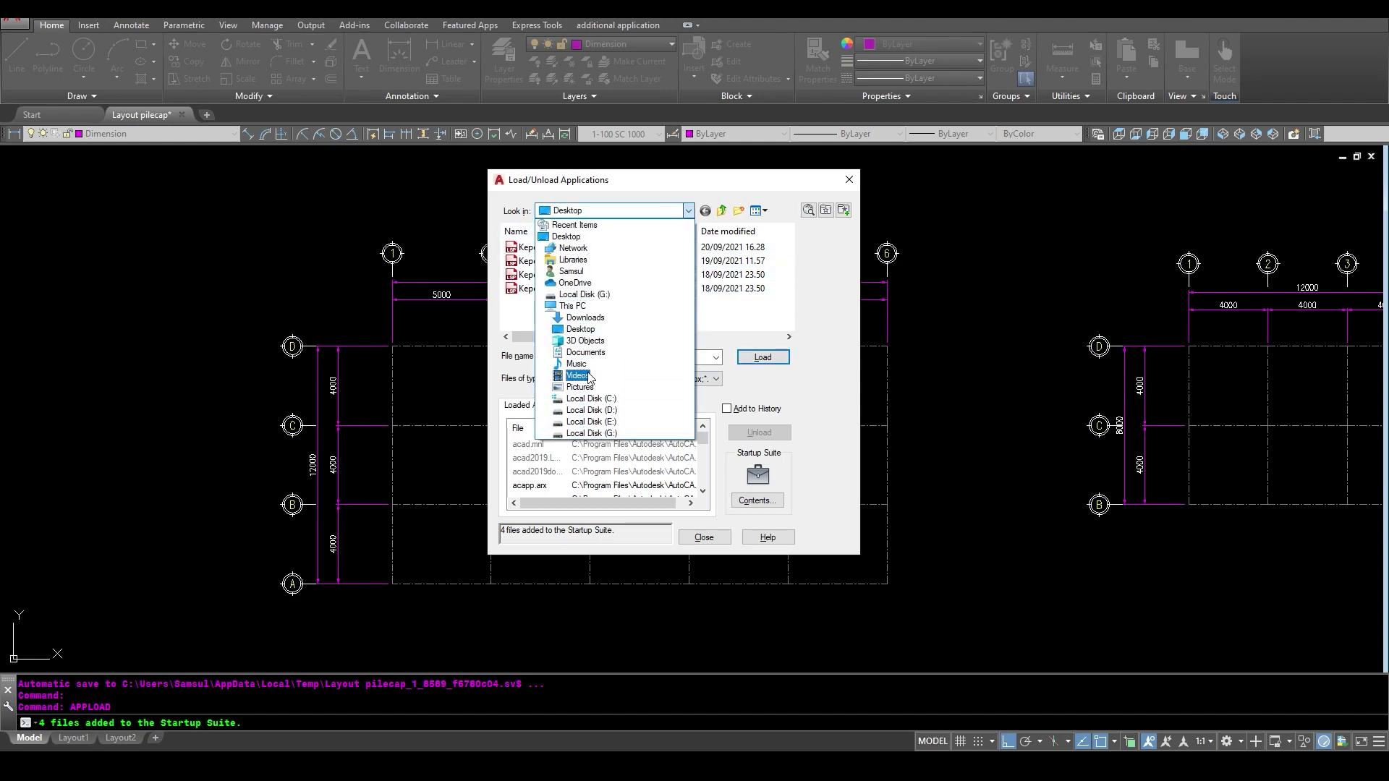
left_click(598, 332)
mouse_move(635, 307)
left_mouse_down()
mouse_move(586, 266)
mouse_move(583, 245)
left_mouse_up()
left_click(766, 359)
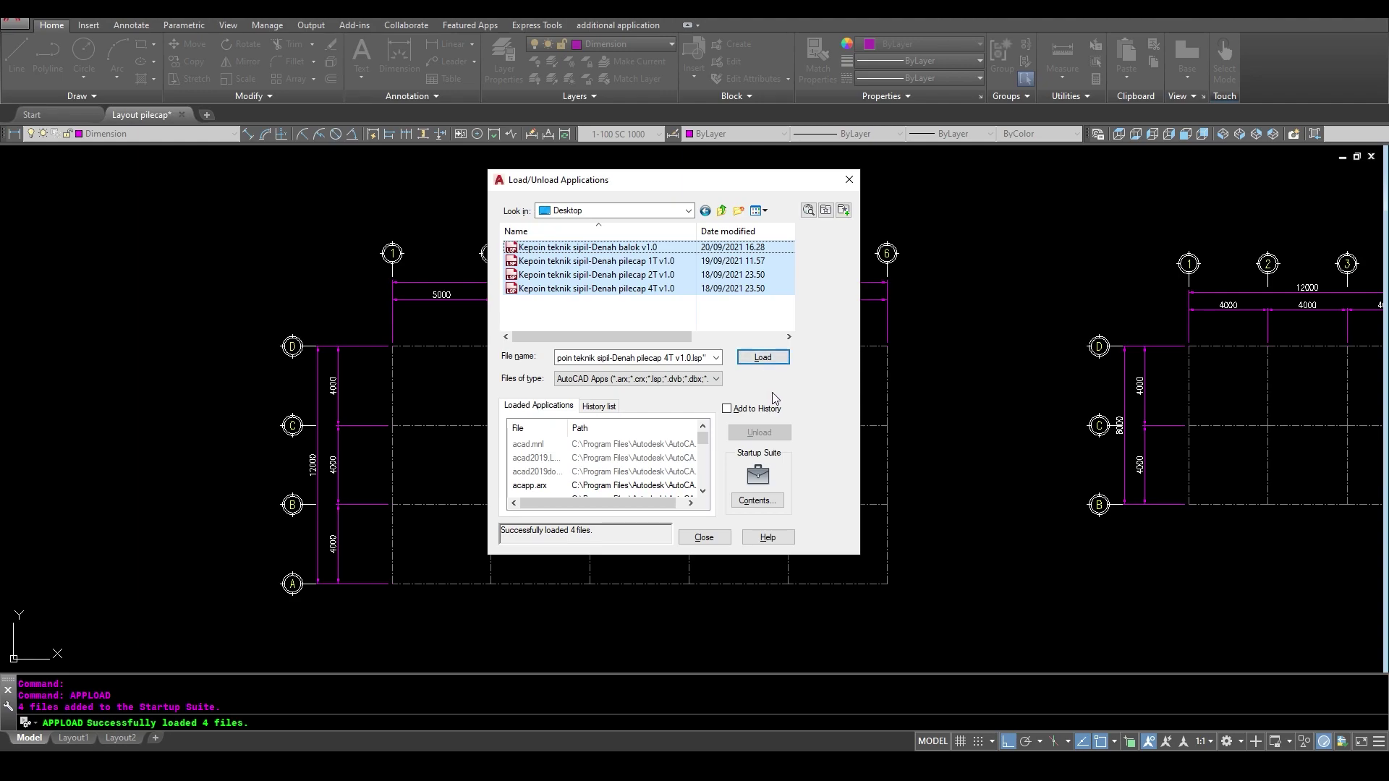
left_click(726, 538)
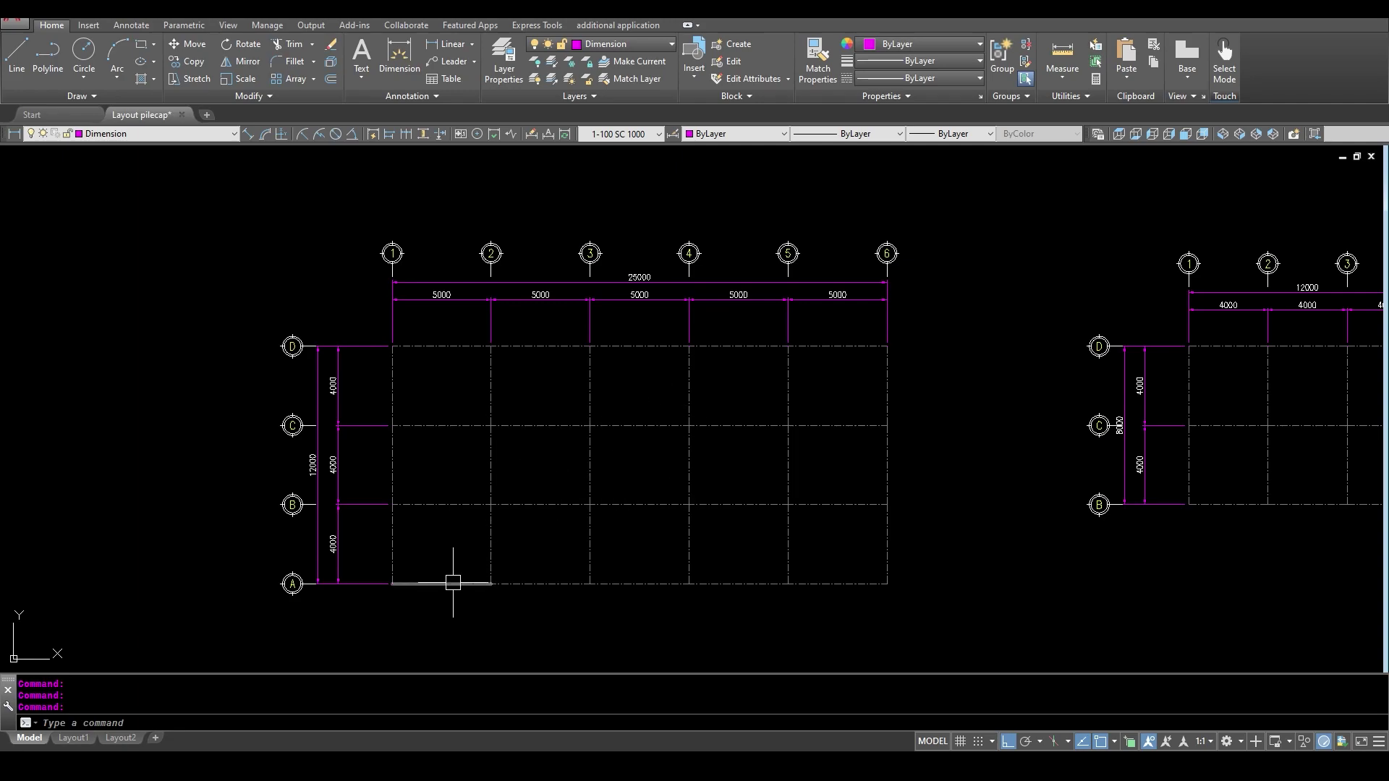
scroll(485, 499, "up", 4)
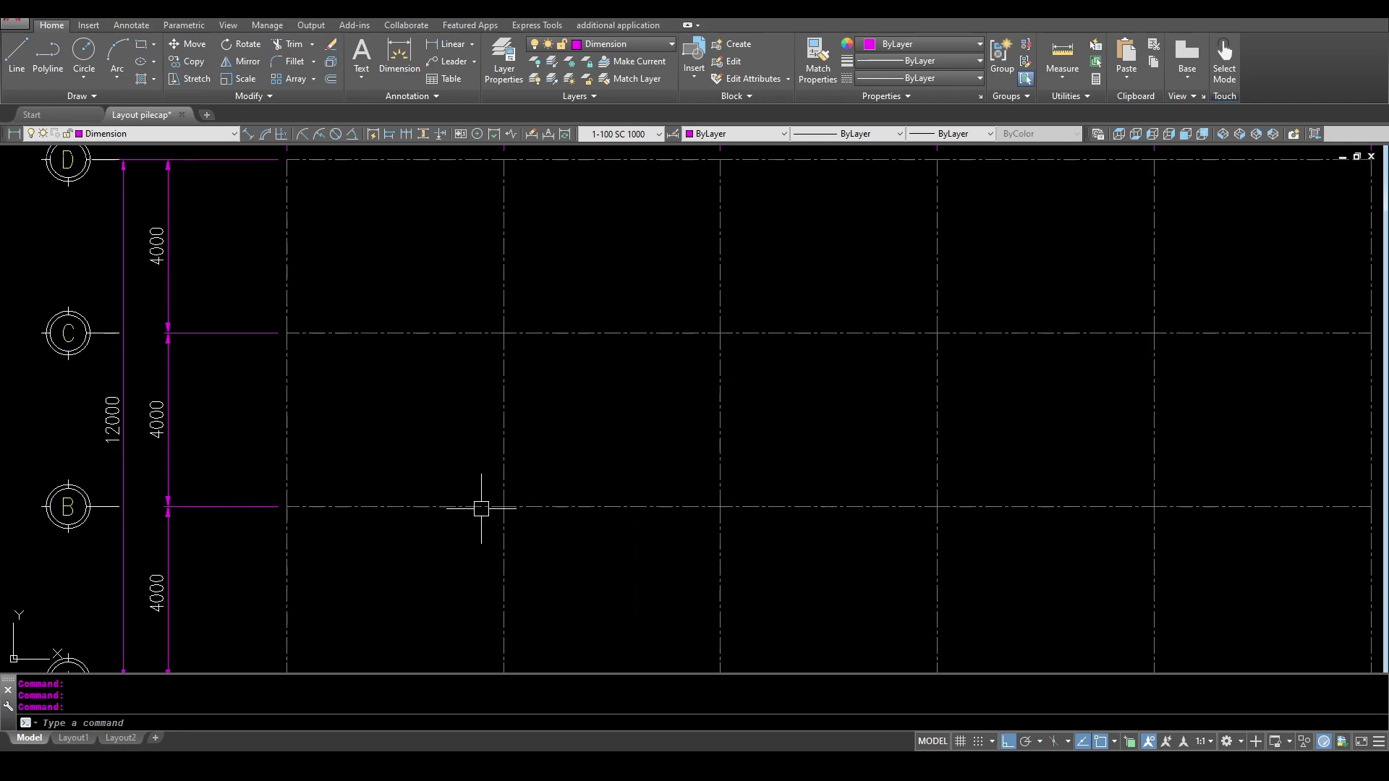
scroll(486, 507, "up", 3)
left_click(539, 500)
left_click(539, 506)
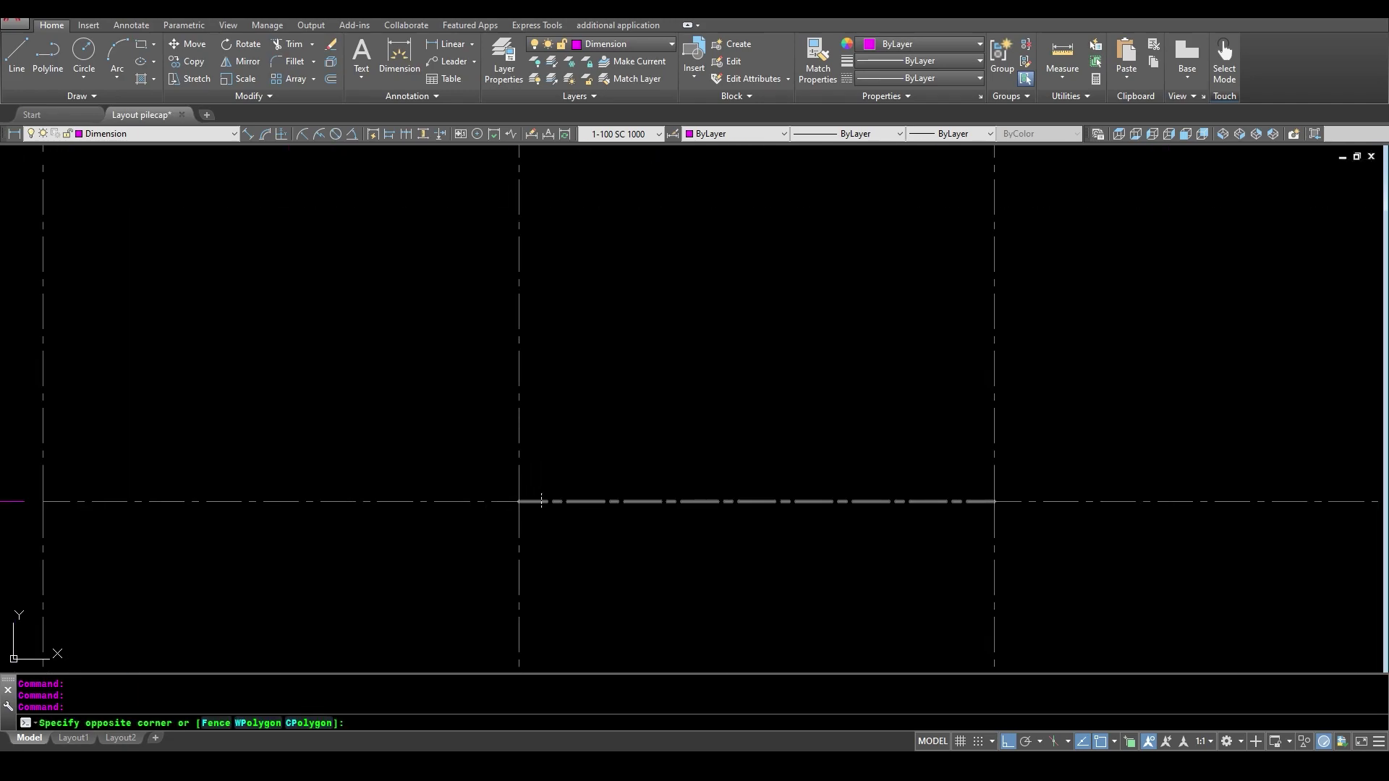
left_click(506, 469)
left_click(466, 521)
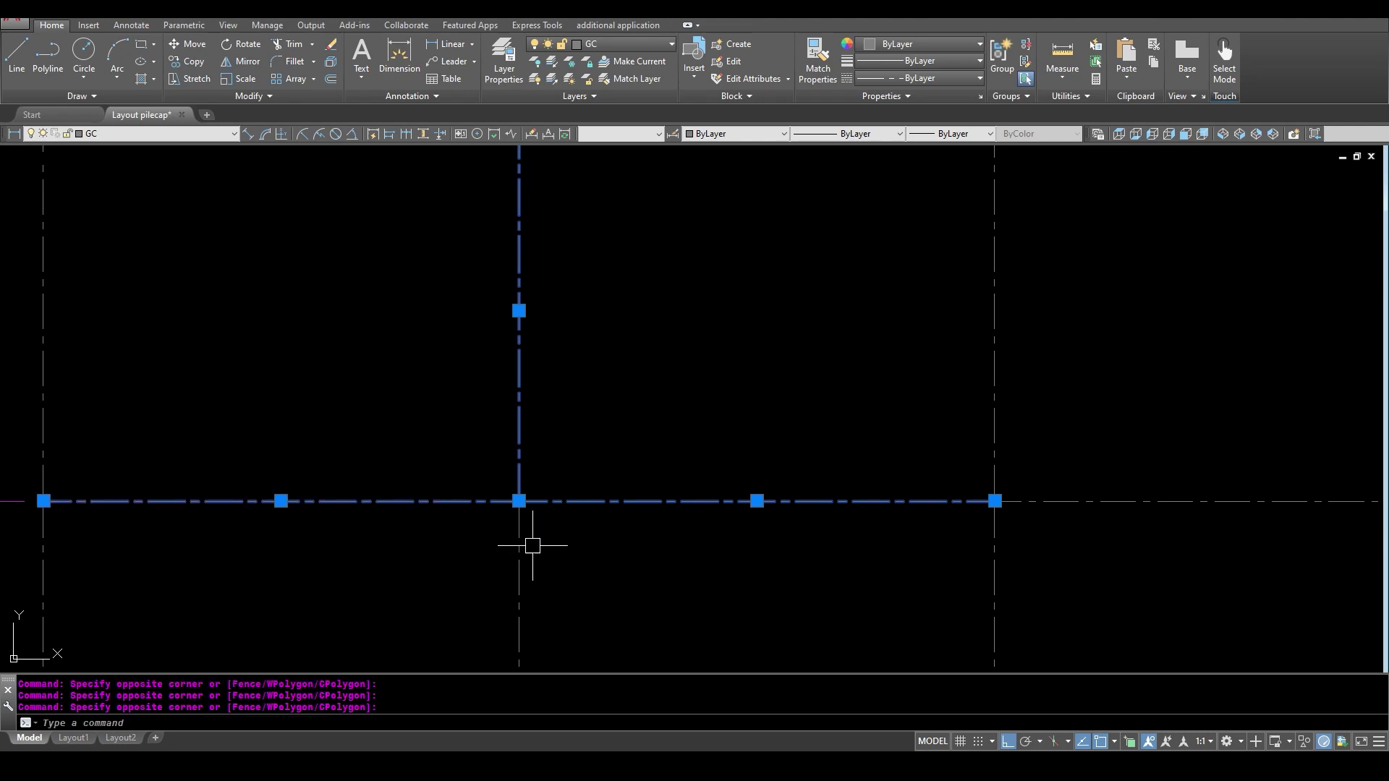
left_click(505, 555)
left_click(520, 557)
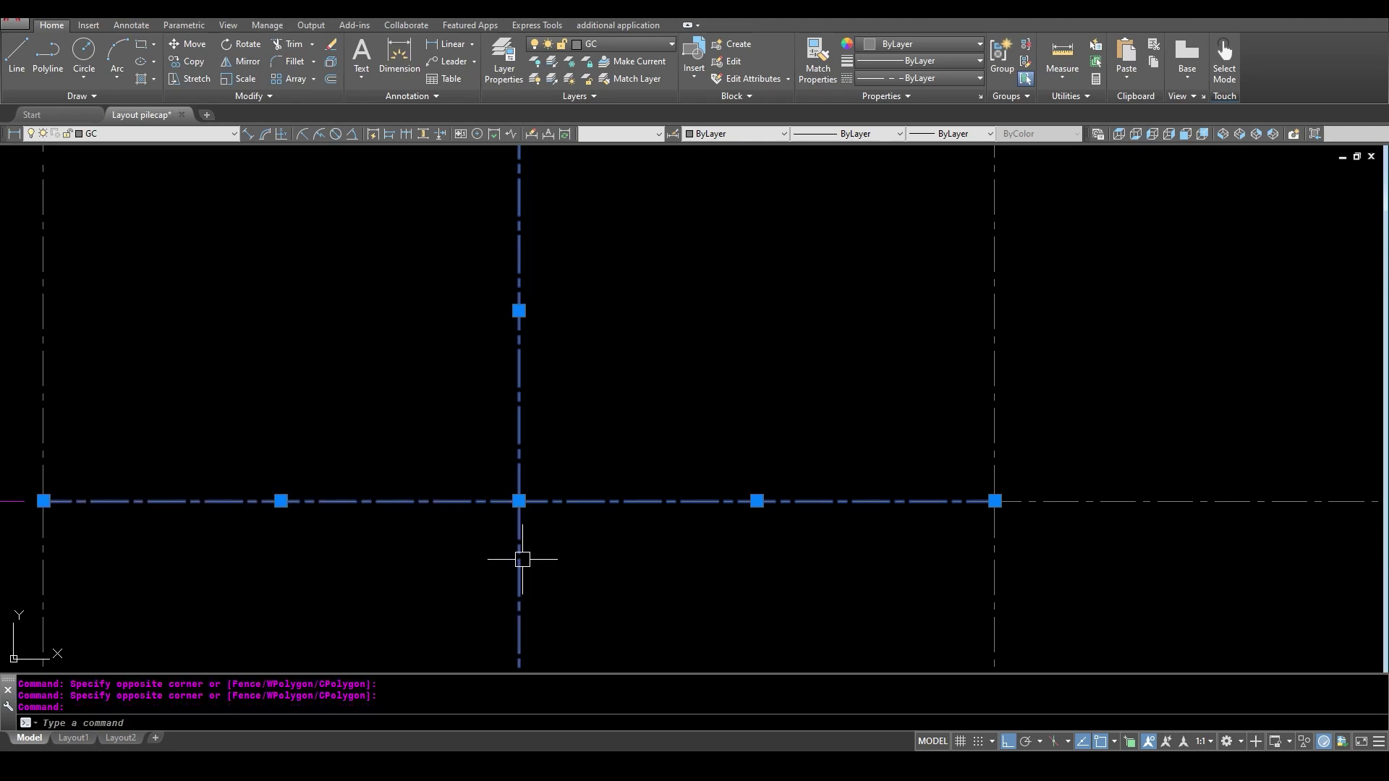
key("Escape")
scroll(622, 556, "down", 3)
scroll(623, 564, "down", 1)
mouse_move(622, 573)
middle_mouse_down()
mouse_move(542, 487)
mouse_move(529, 585)
middle_mouse_up()
scroll(583, 522, "down", 1)
type("PC")
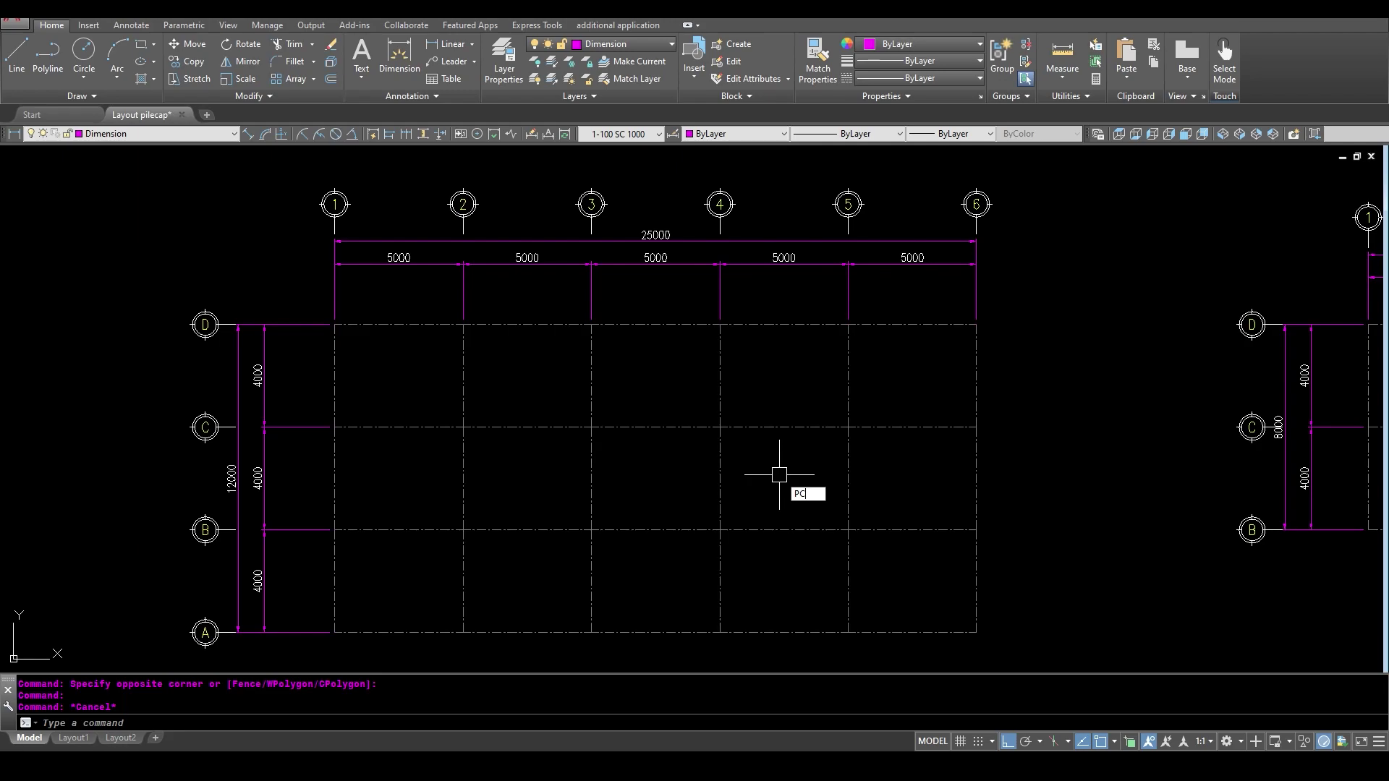
Step: Run PC4 with a 1500 mm cap, 300/180 mm piles 900 mm apart and a 400×400 column
type("4")
key("Return")
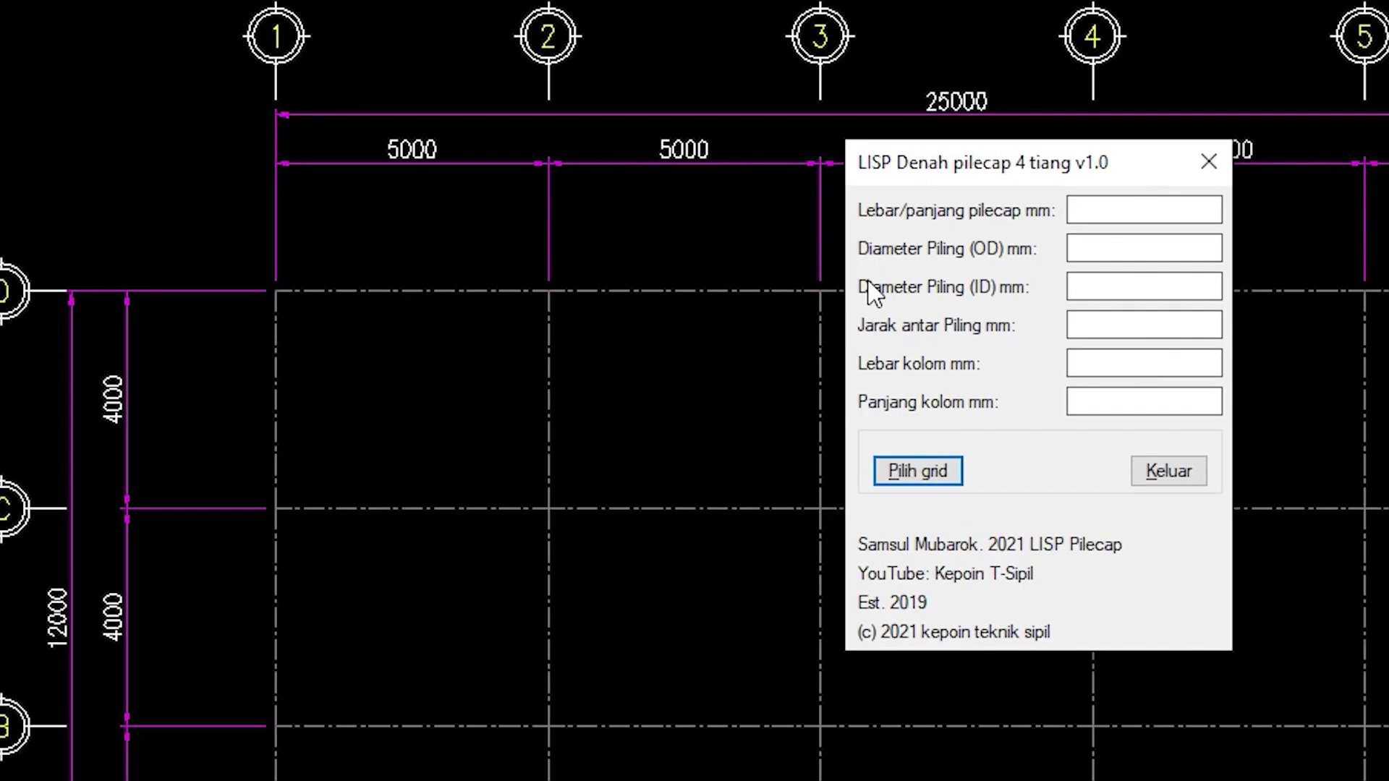
left_click(1081, 212)
left_click(1148, 336)
type("900")
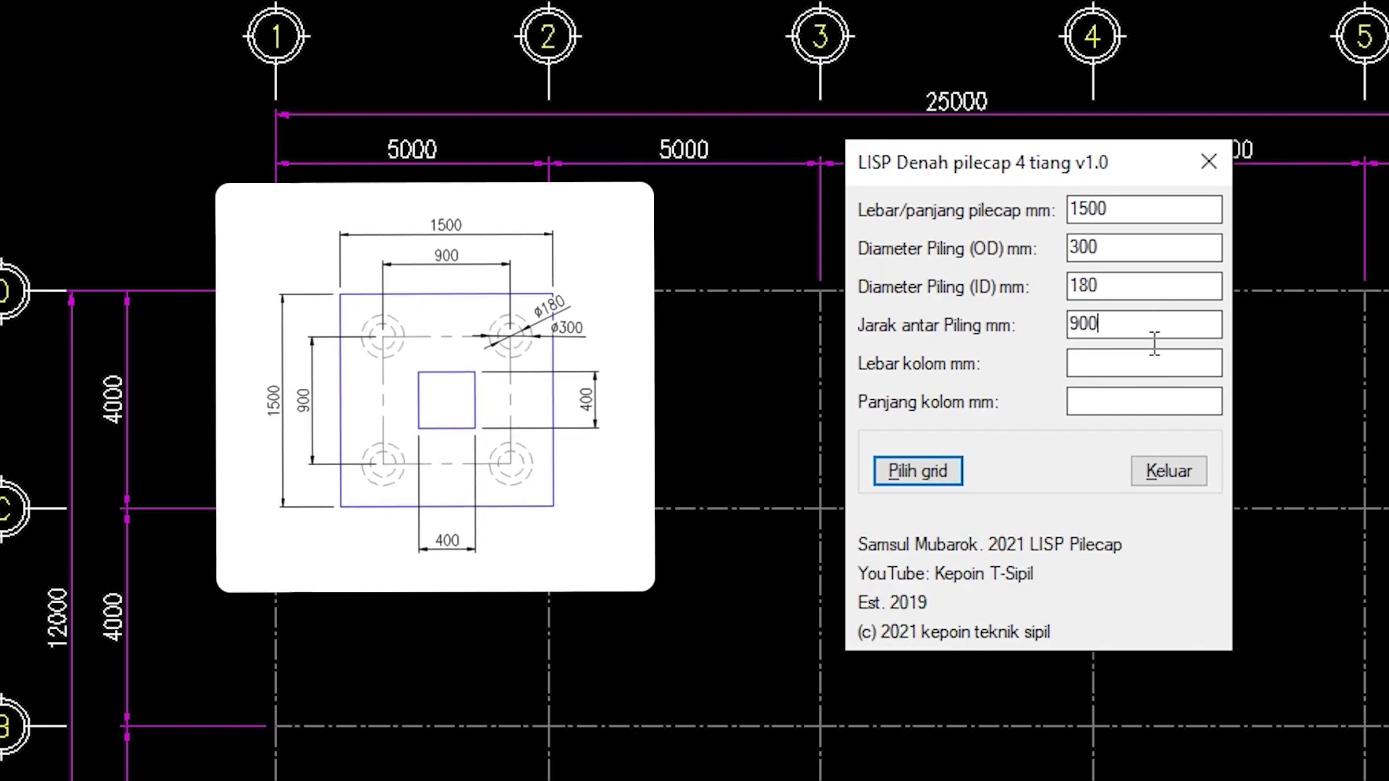
left_click(1142, 369)
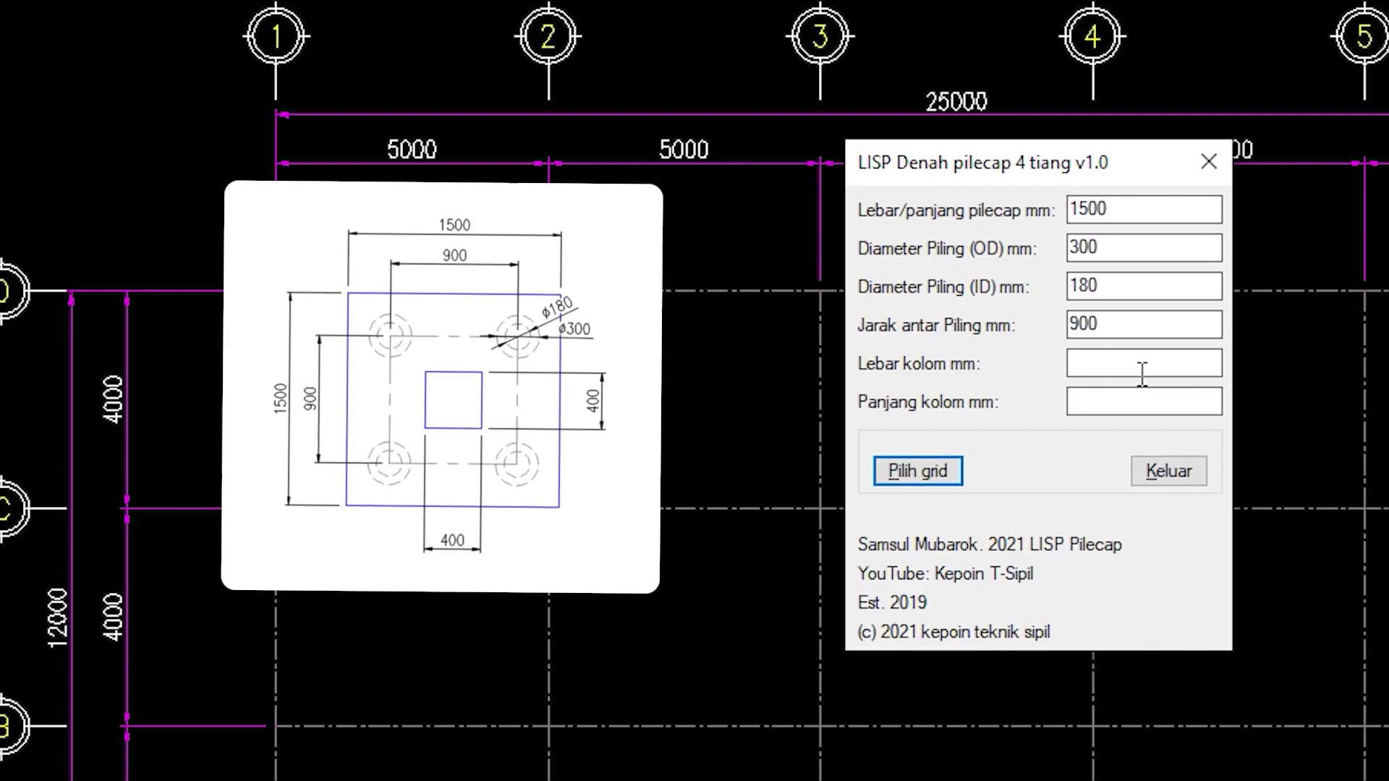
type("400")
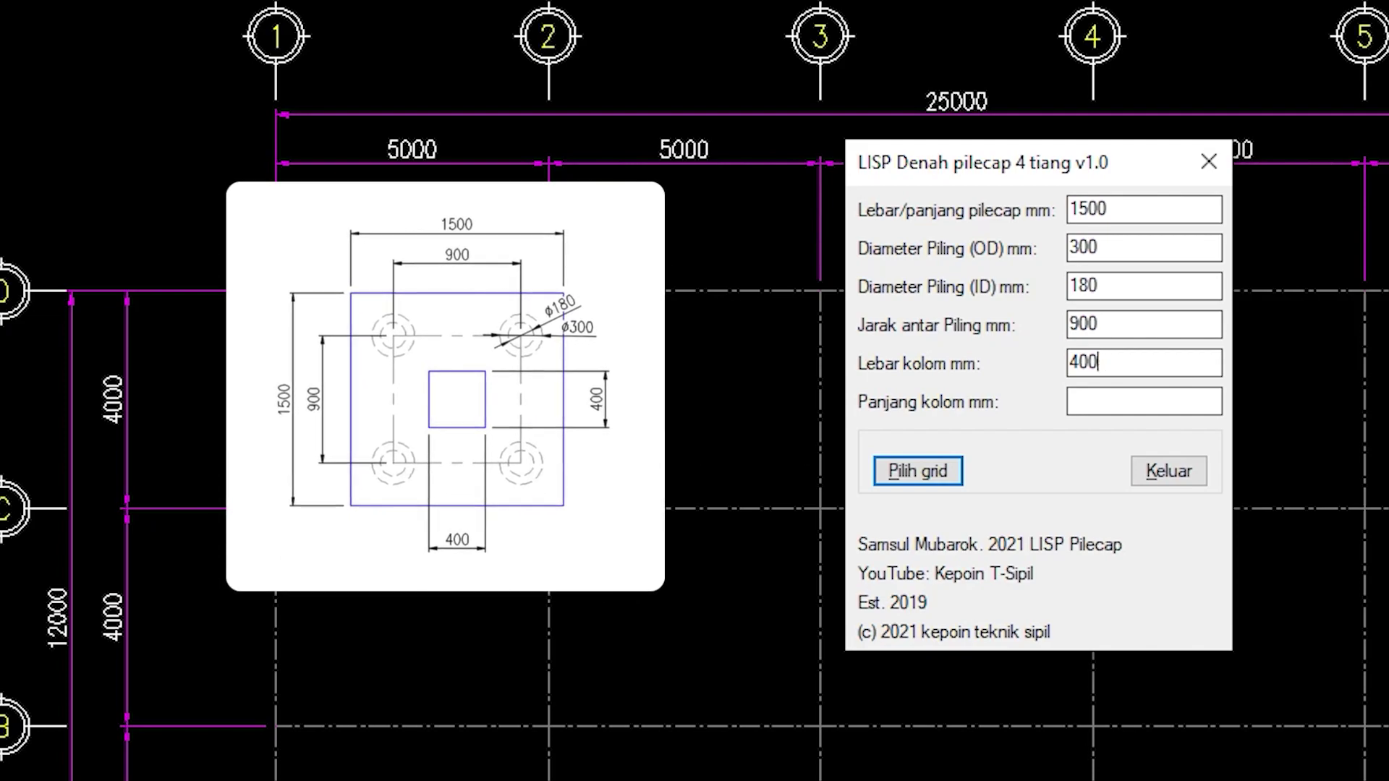
left_click(1128, 405)
type("4")
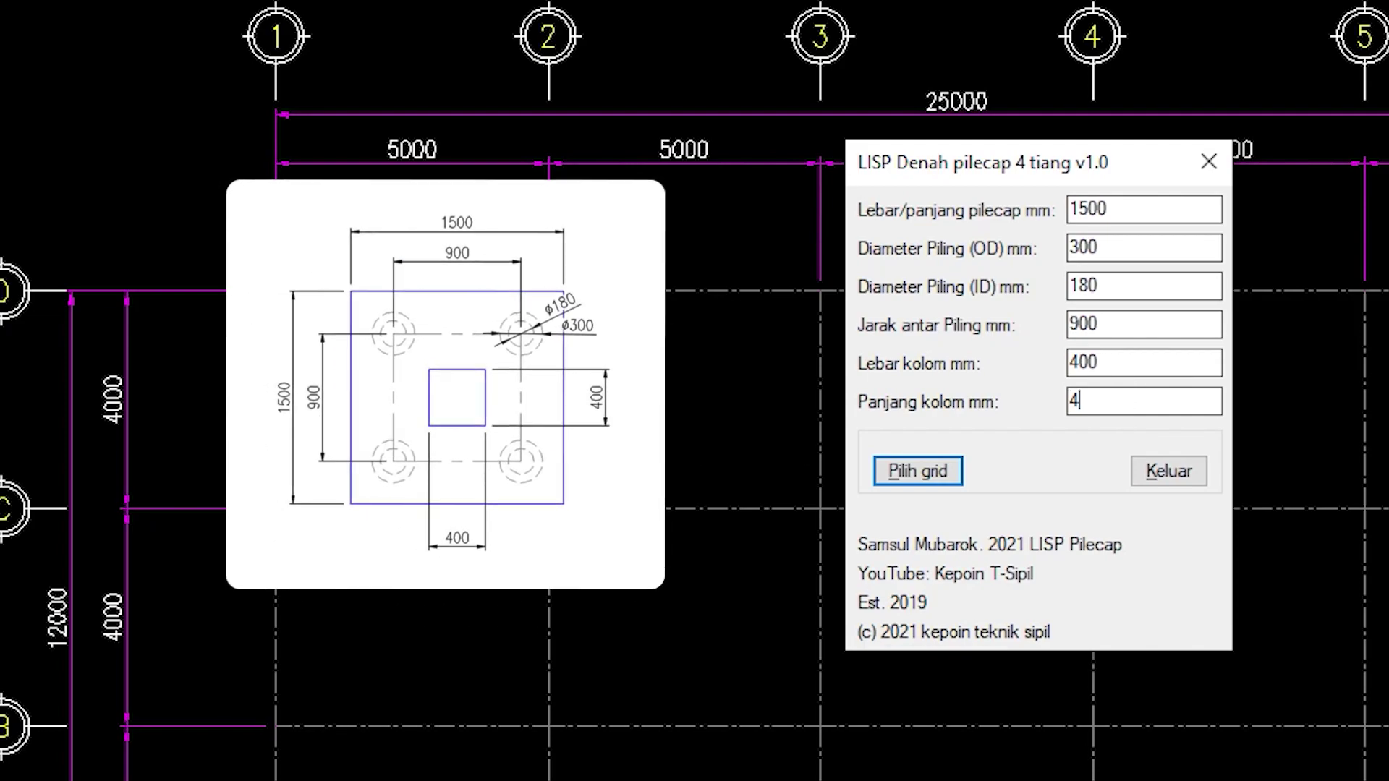
type("0")
type("0")
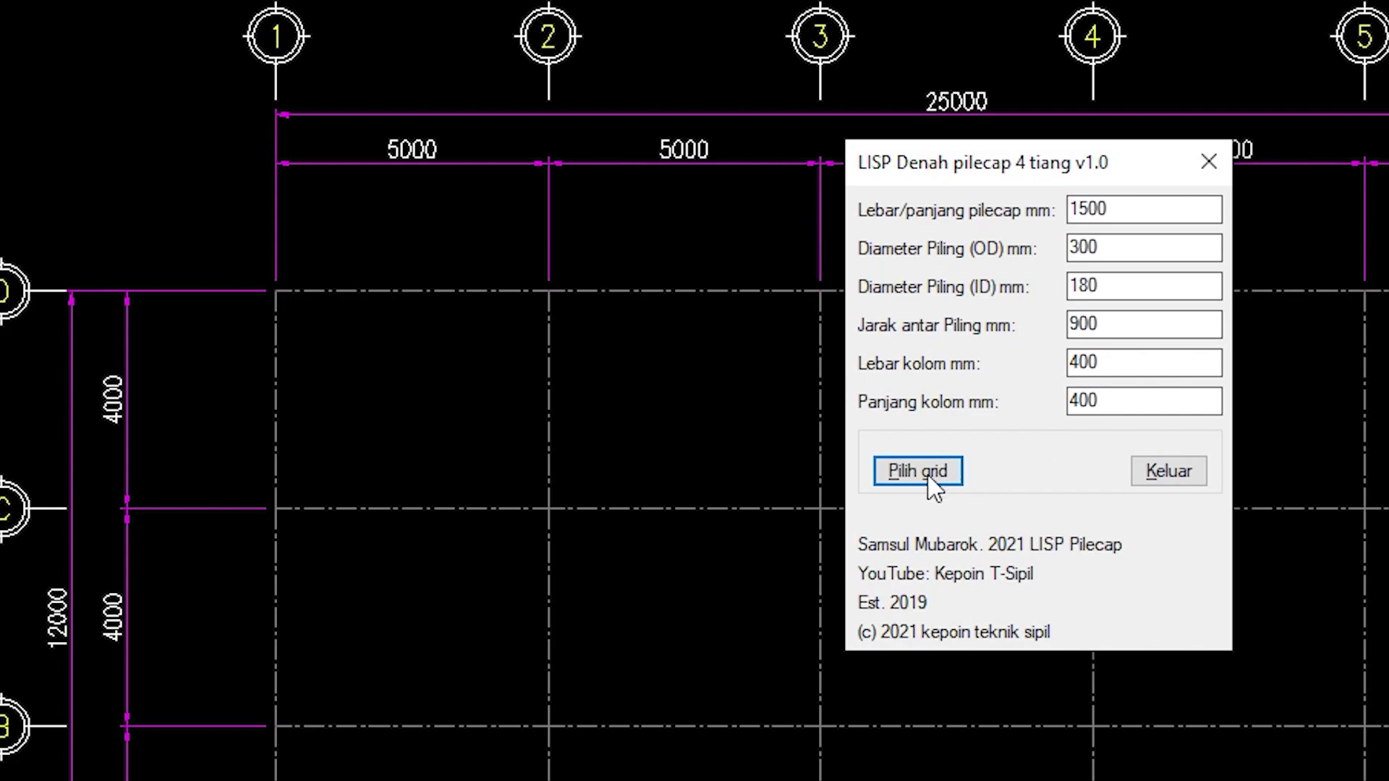
left_click(906, 470)
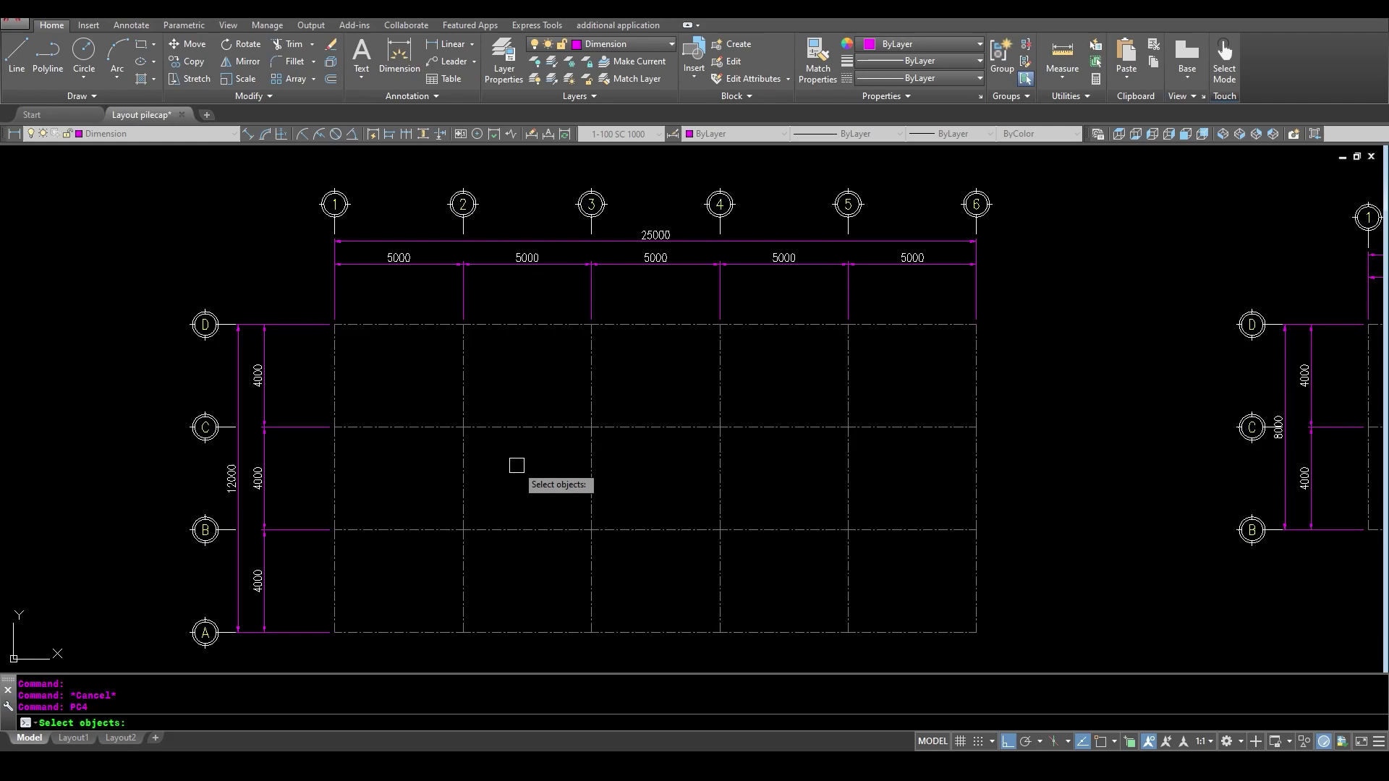
Step: Crossing-select grid bays 1–2, 3–4 and 5–6 to place four-pile caps at all 24 intersections
middle_click_drag(514, 463, 506, 444)
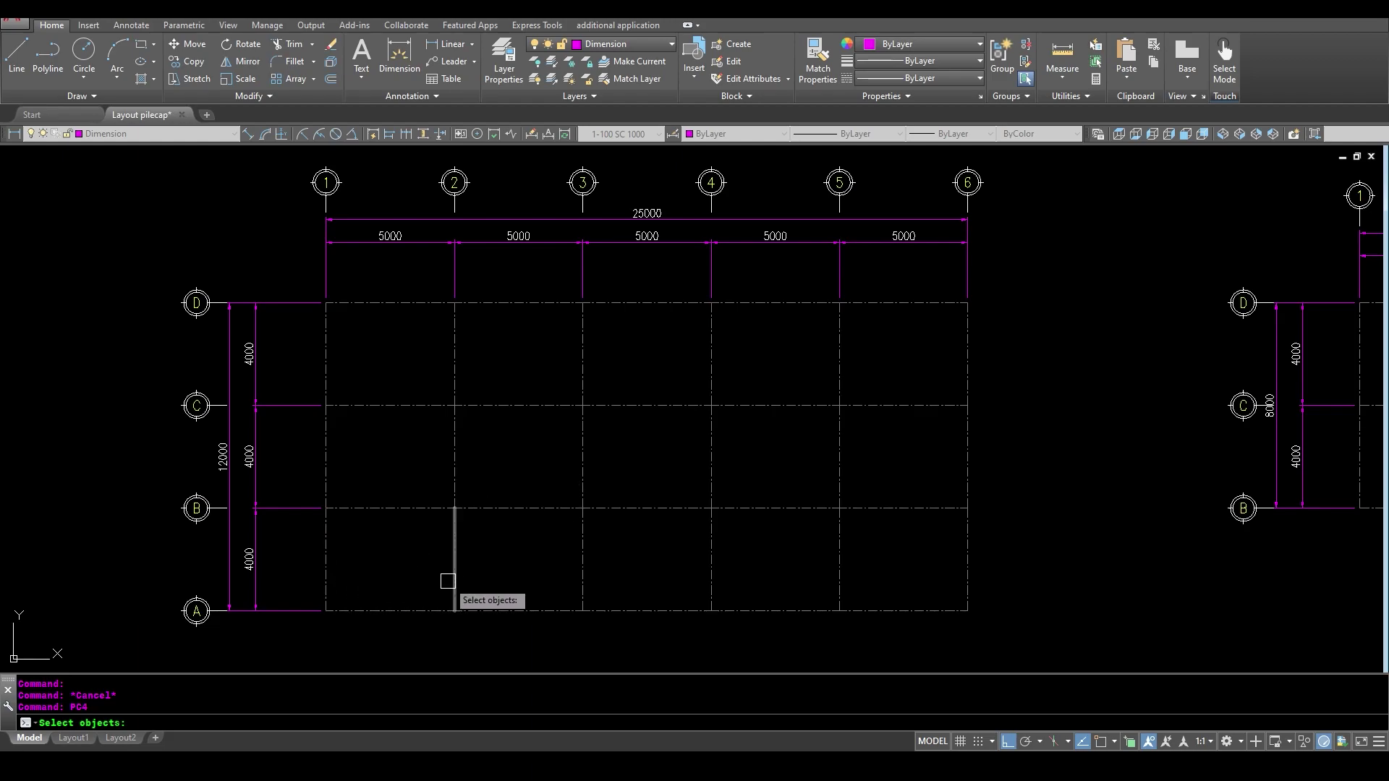
left_click(419, 636)
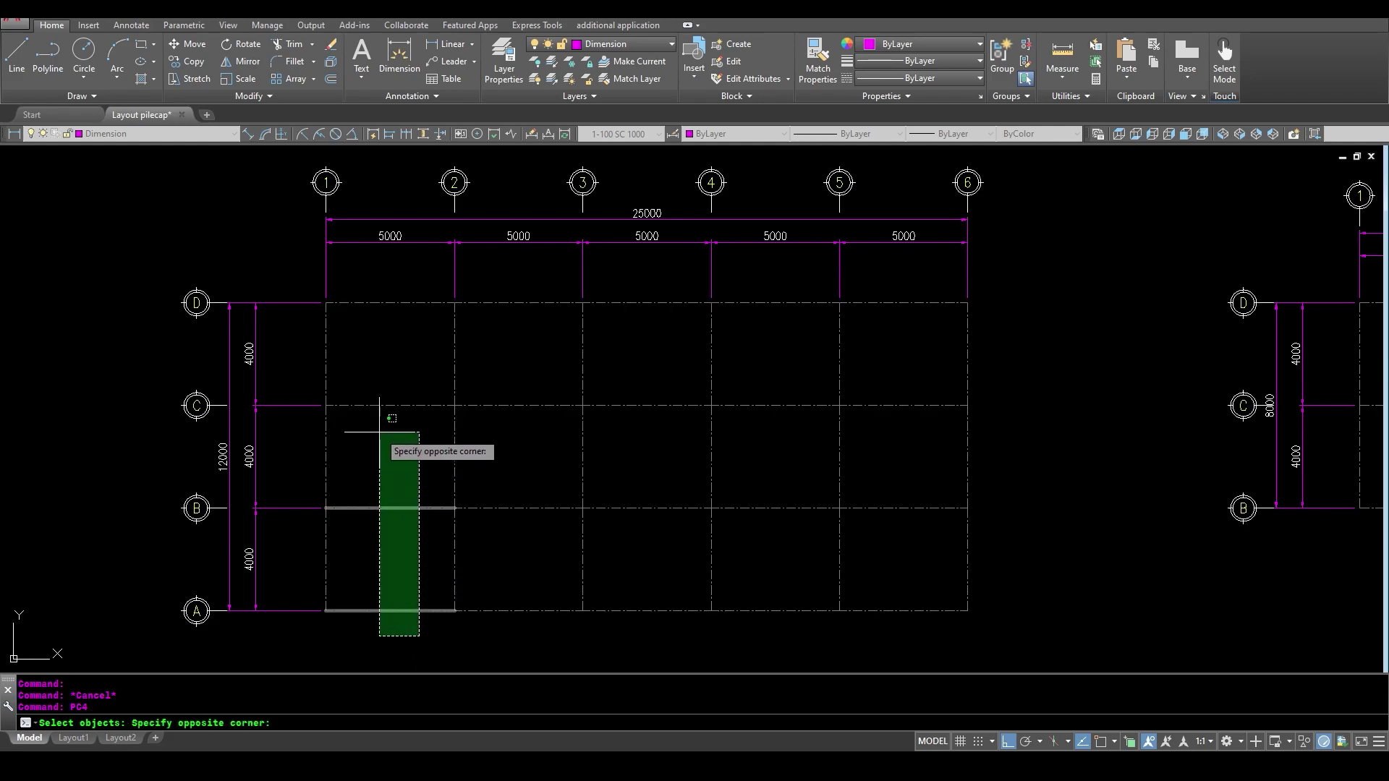
left_click(354, 280)
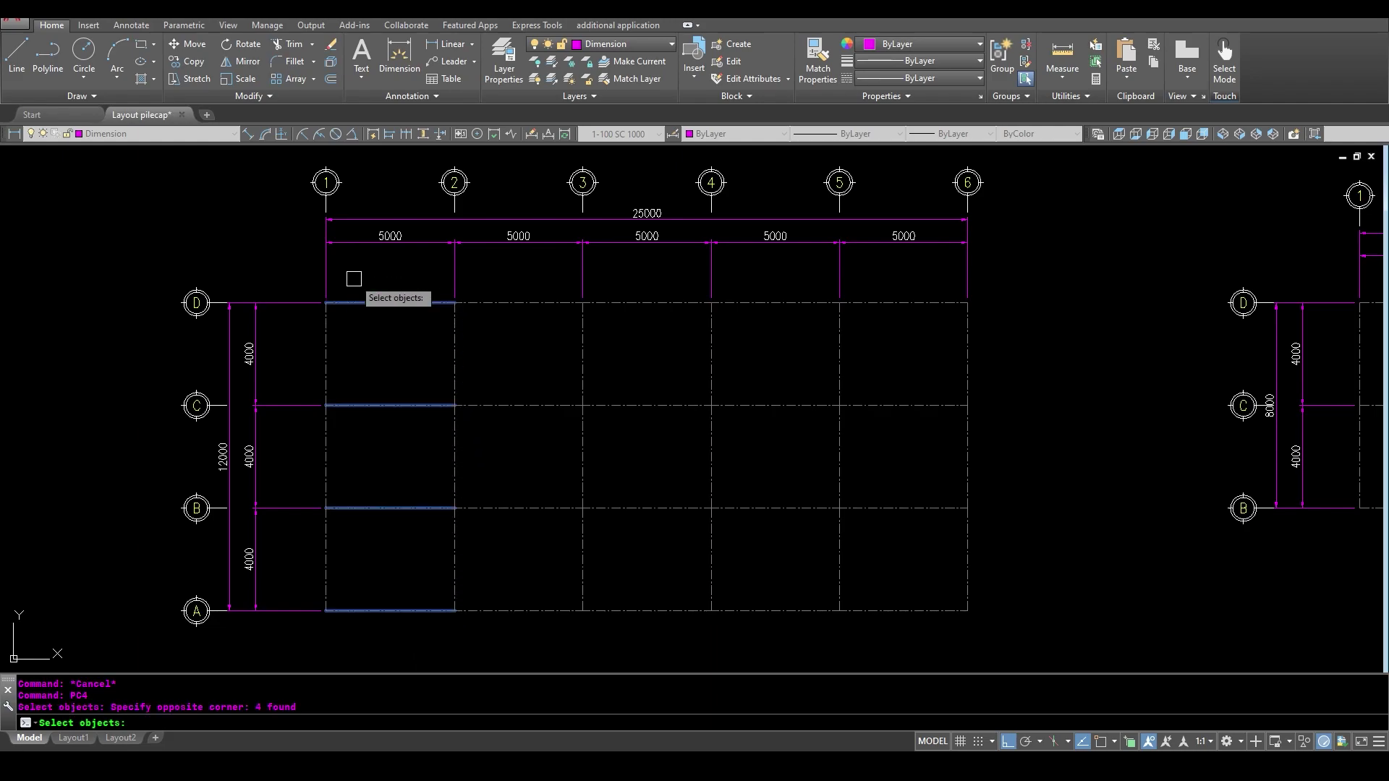
left_click(665, 277)
left_click(594, 619)
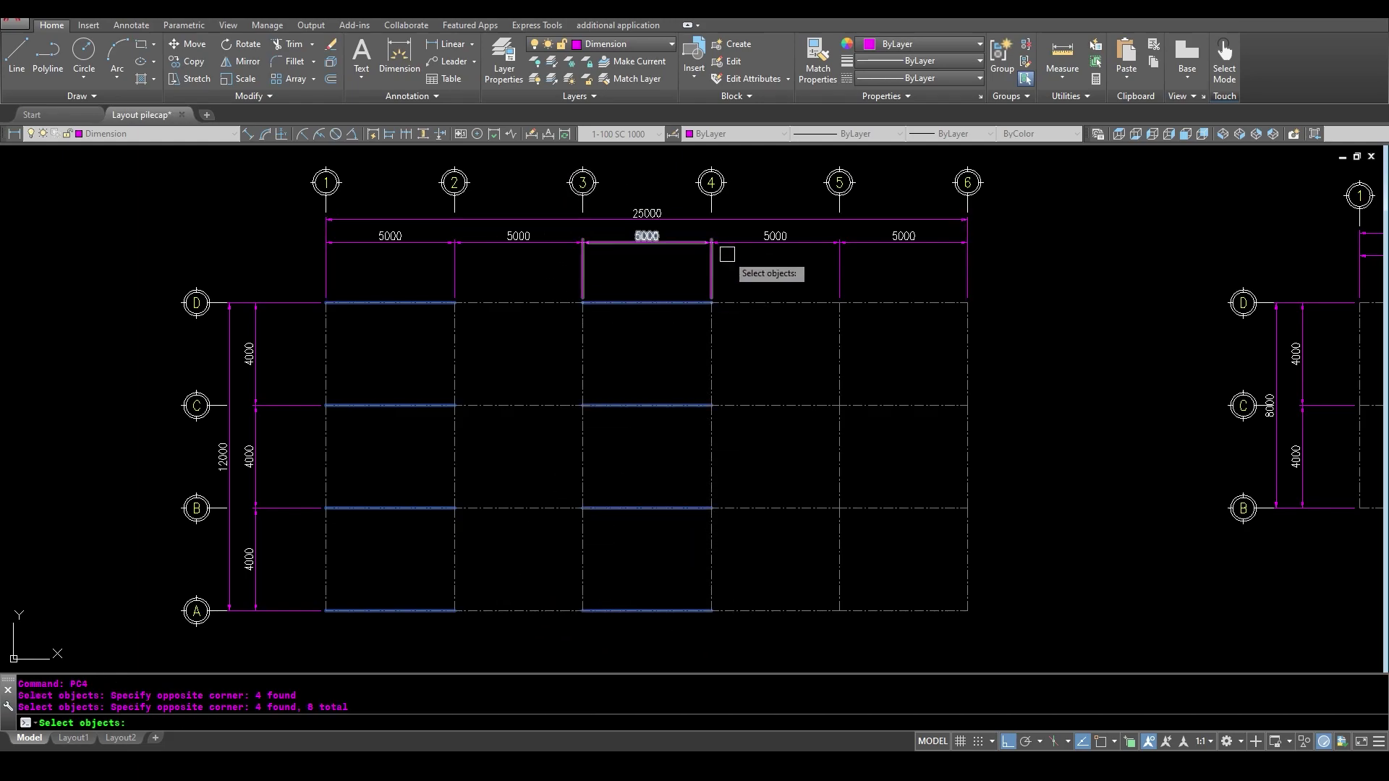
middle_click_drag(750, 283, 701, 284)
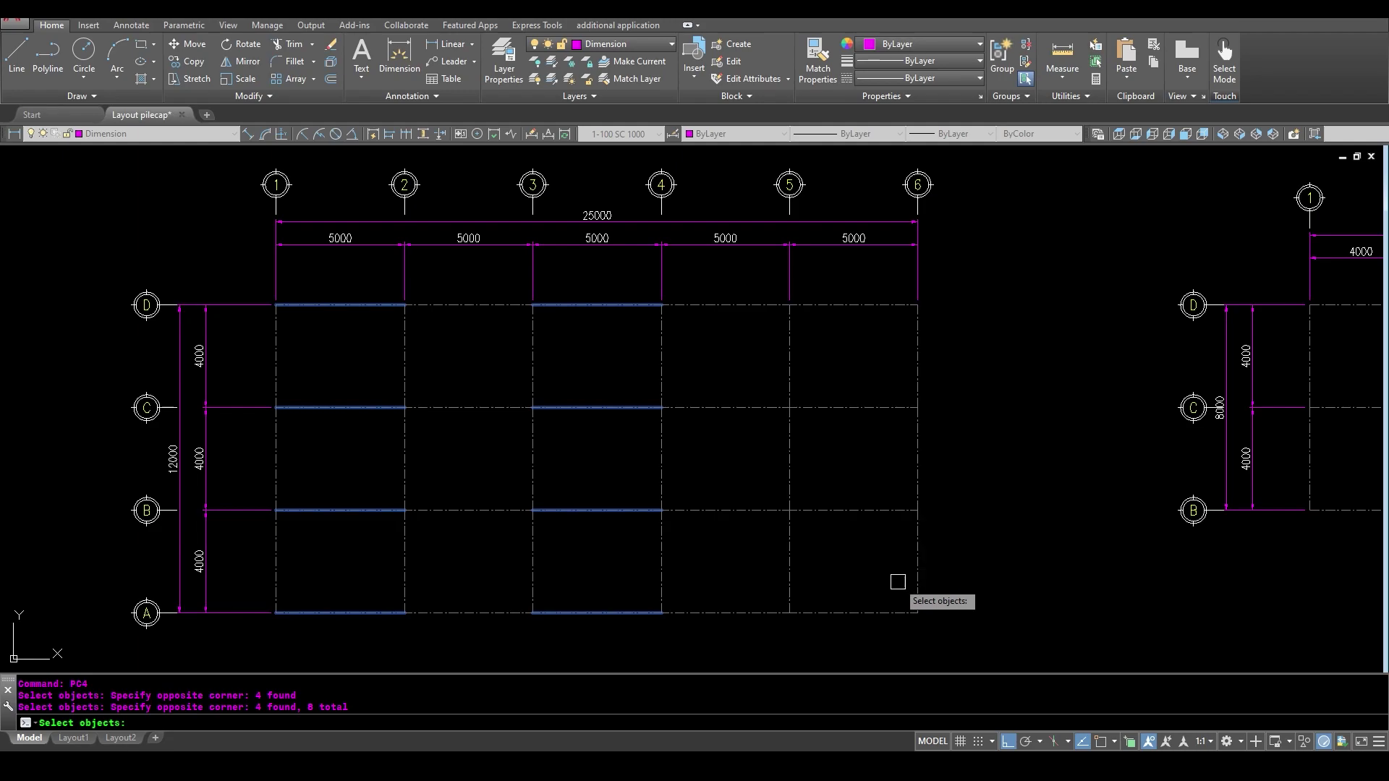
left_click(877, 638)
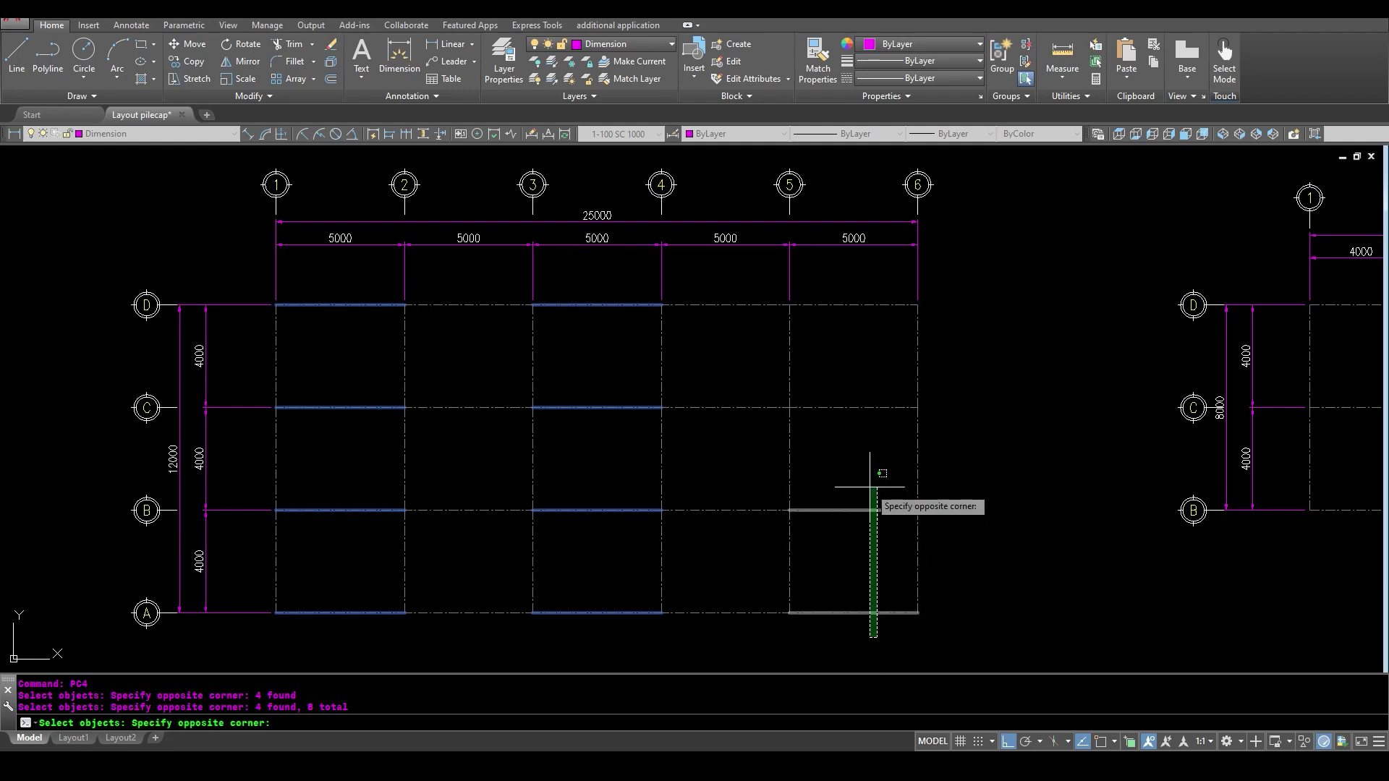
left_click(819, 269)
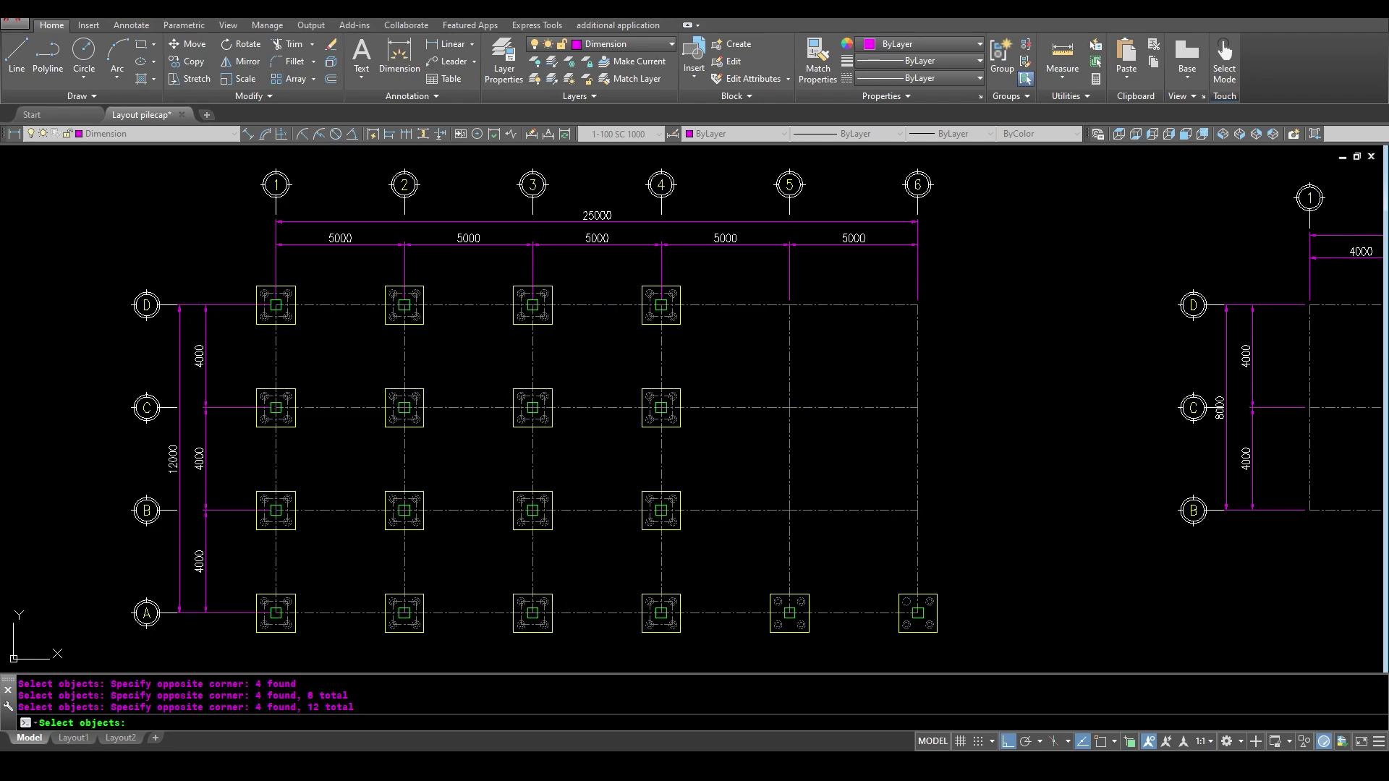
key("Return")
scroll(726, 355, "down", 2)
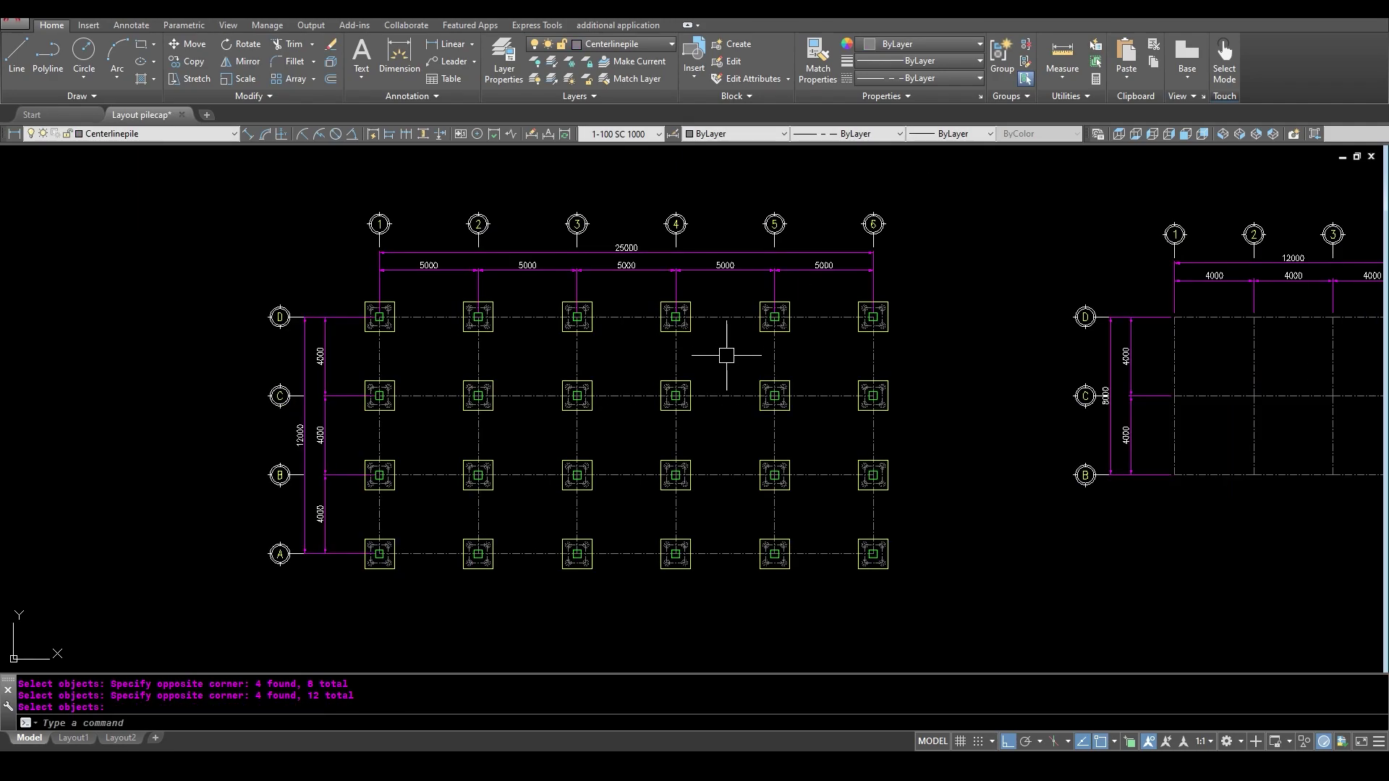
scroll(661, 347, "up", 1)
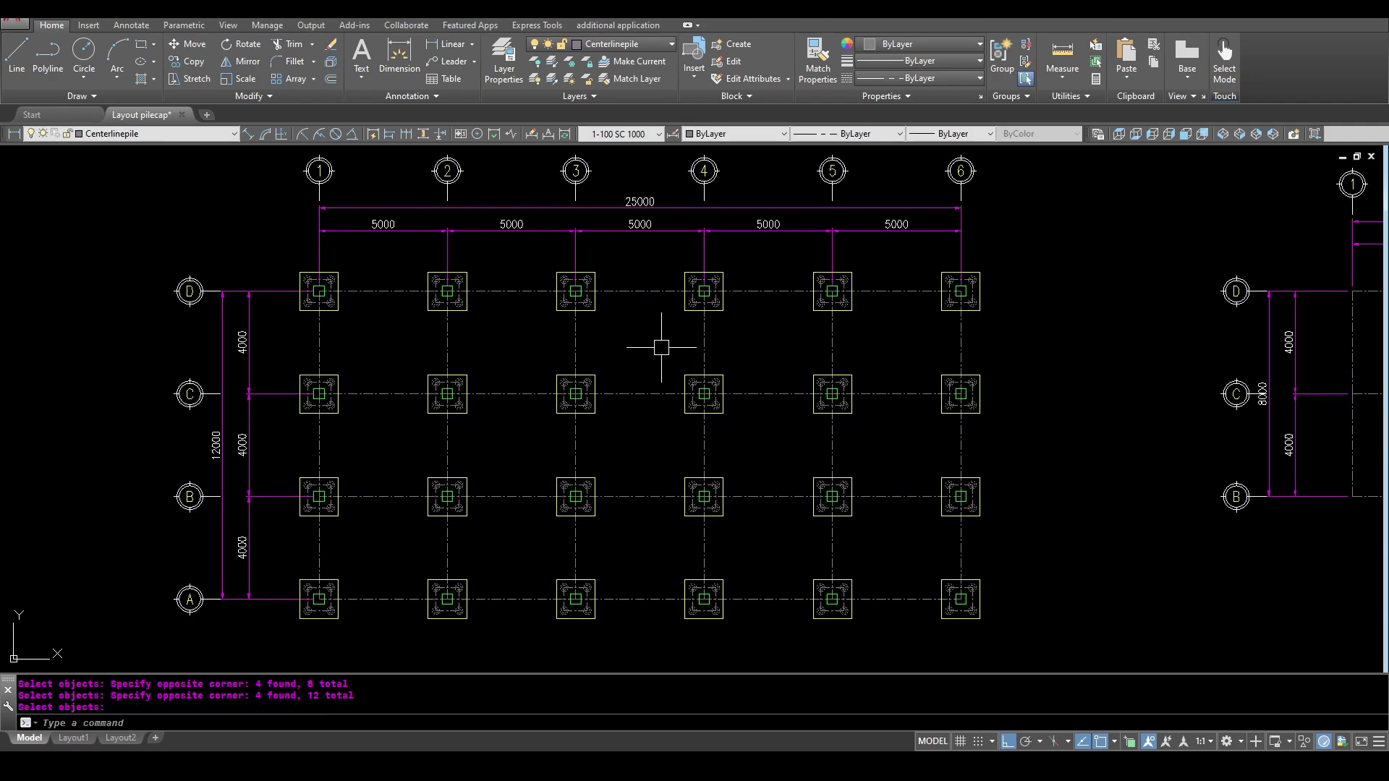
middle_click_drag(650, 352, 649, 352)
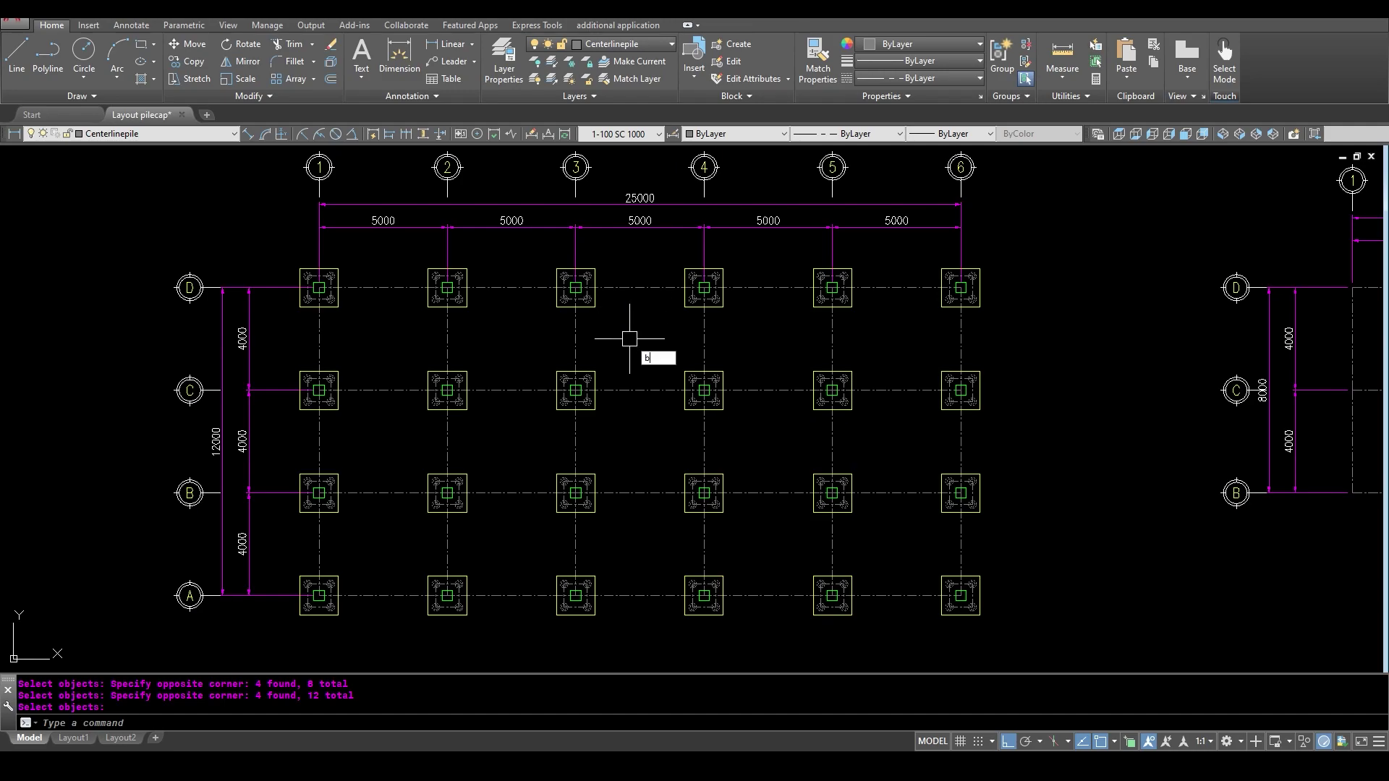
Step: Draw 300 mm beams with 750 mm side offsets along all 38 grid lines of the first plan
key("Return")
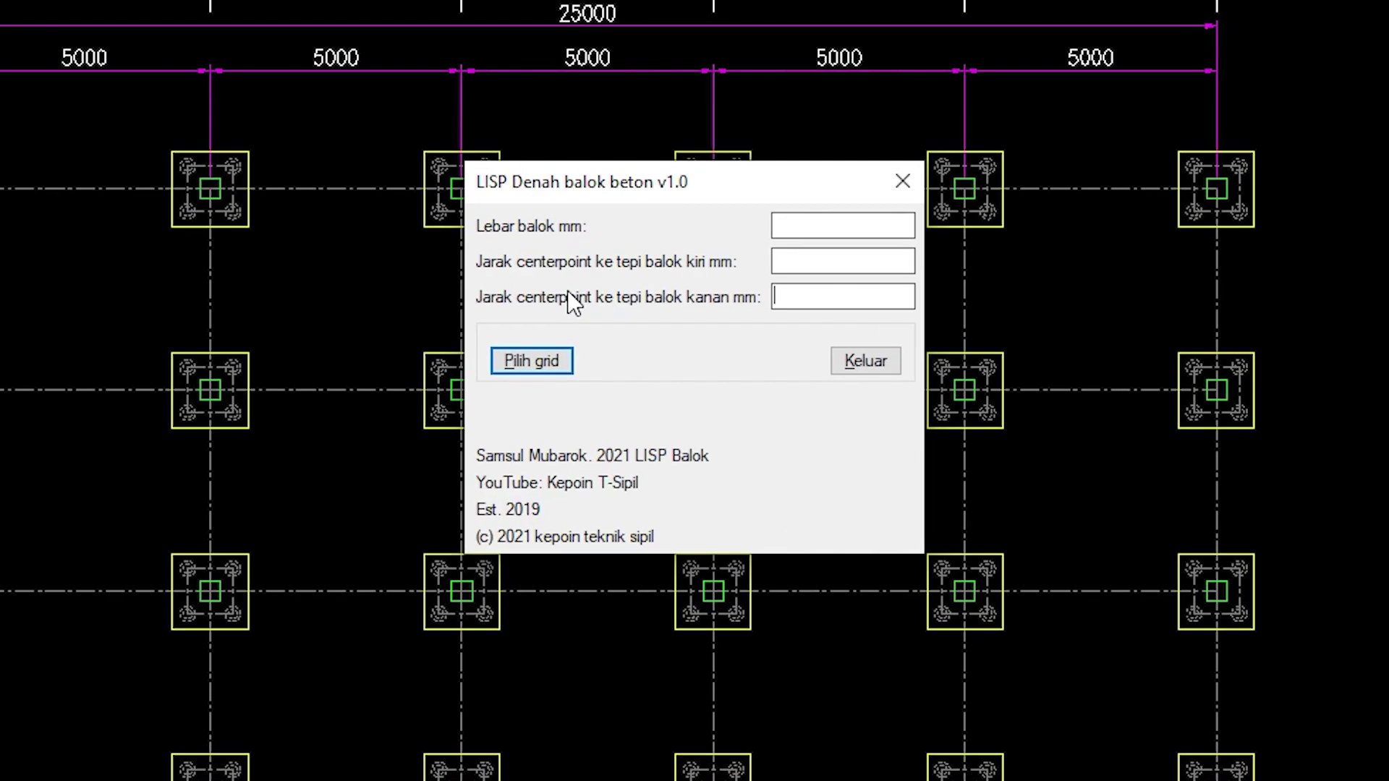
left_click_drag(614, 195, 589, 257)
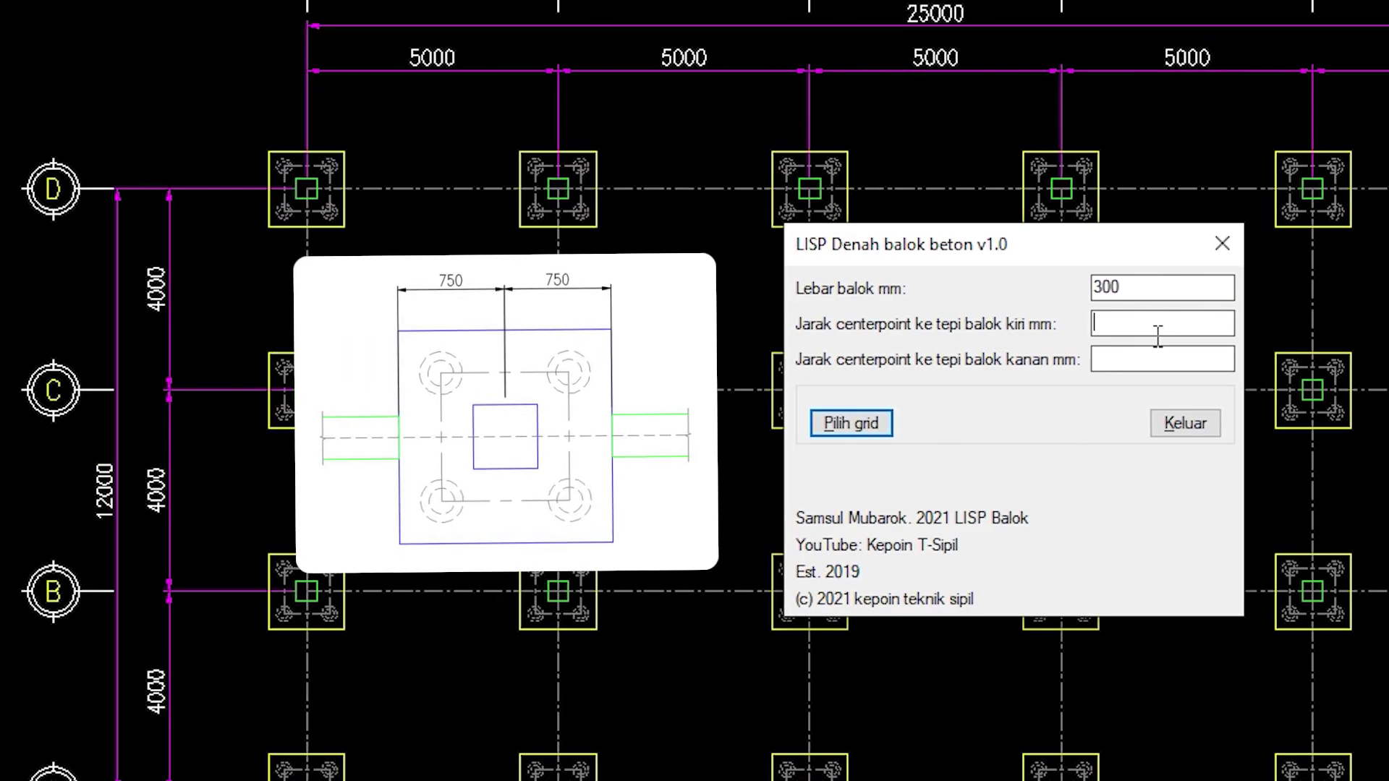
type("7")
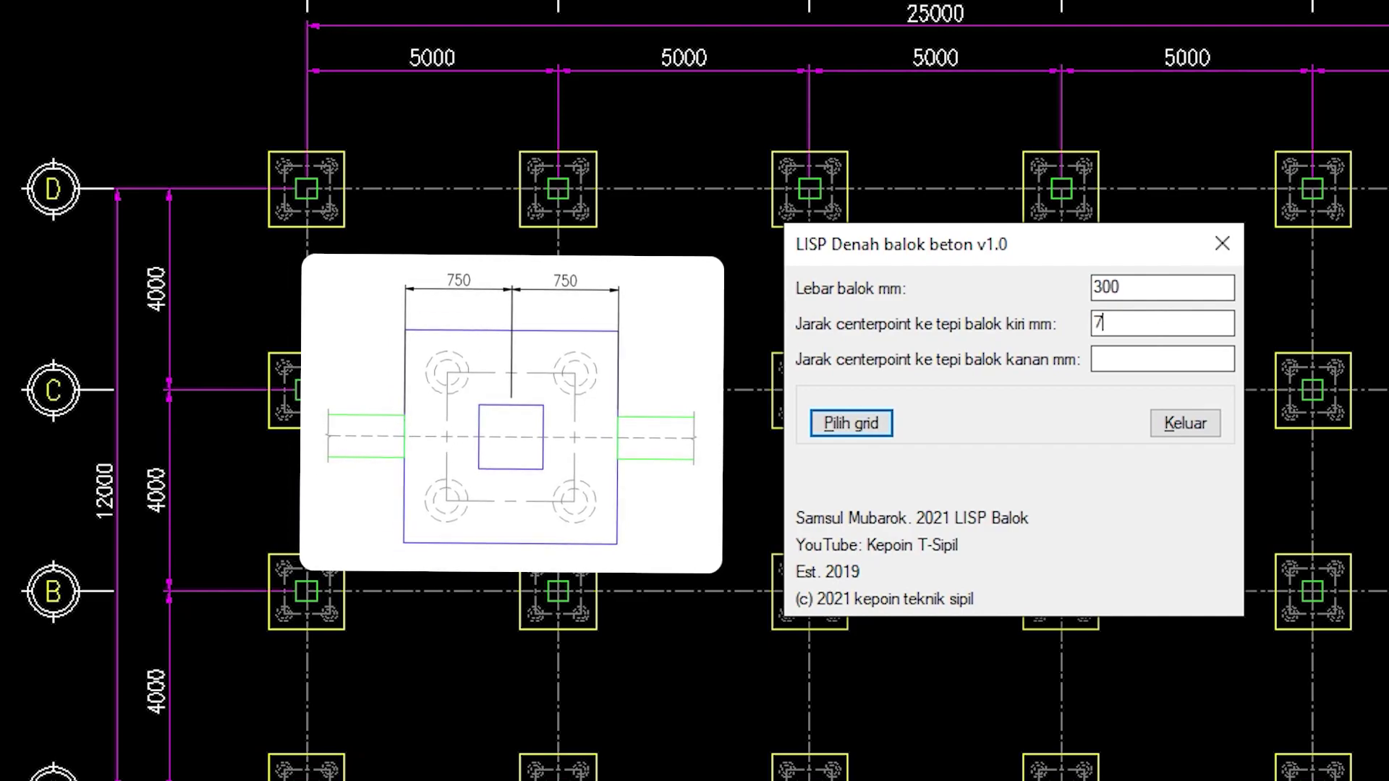
type("50")
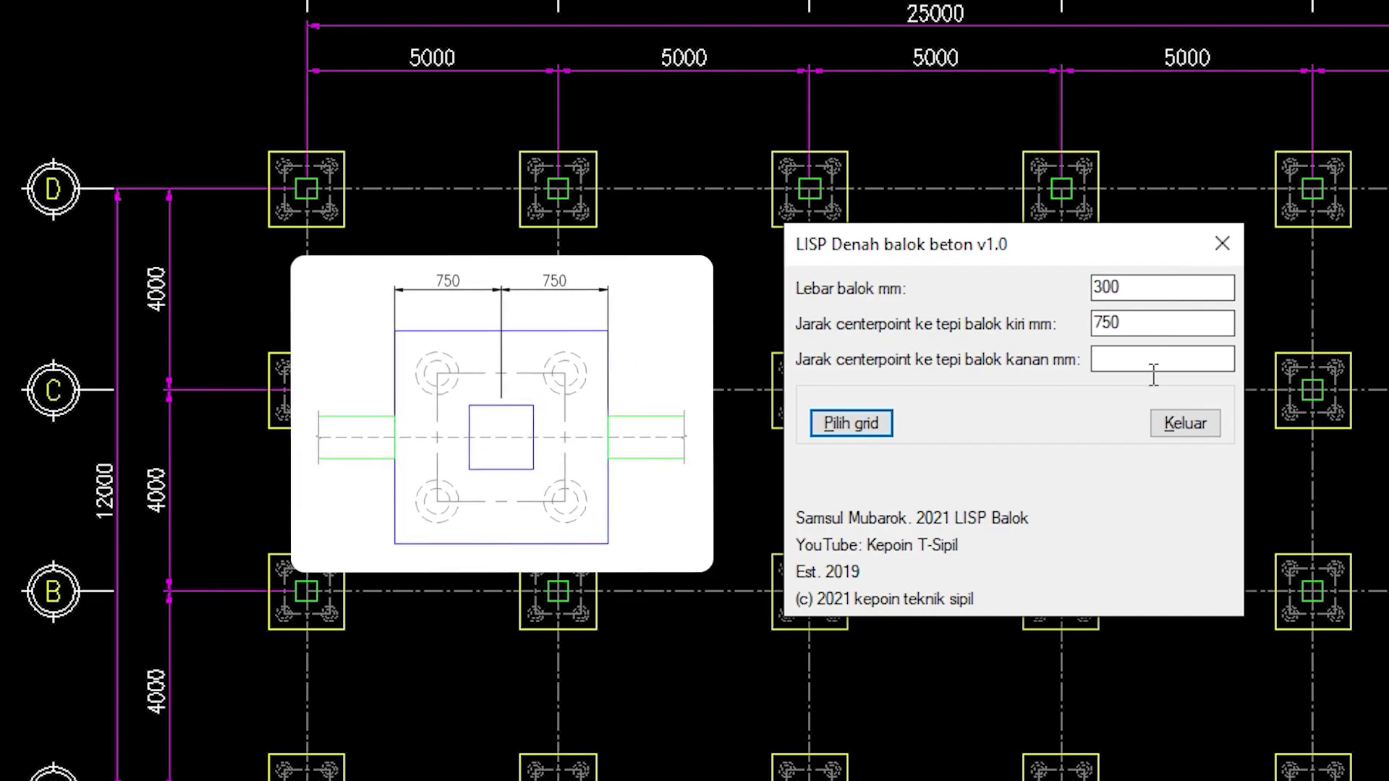
left_click(1153, 374)
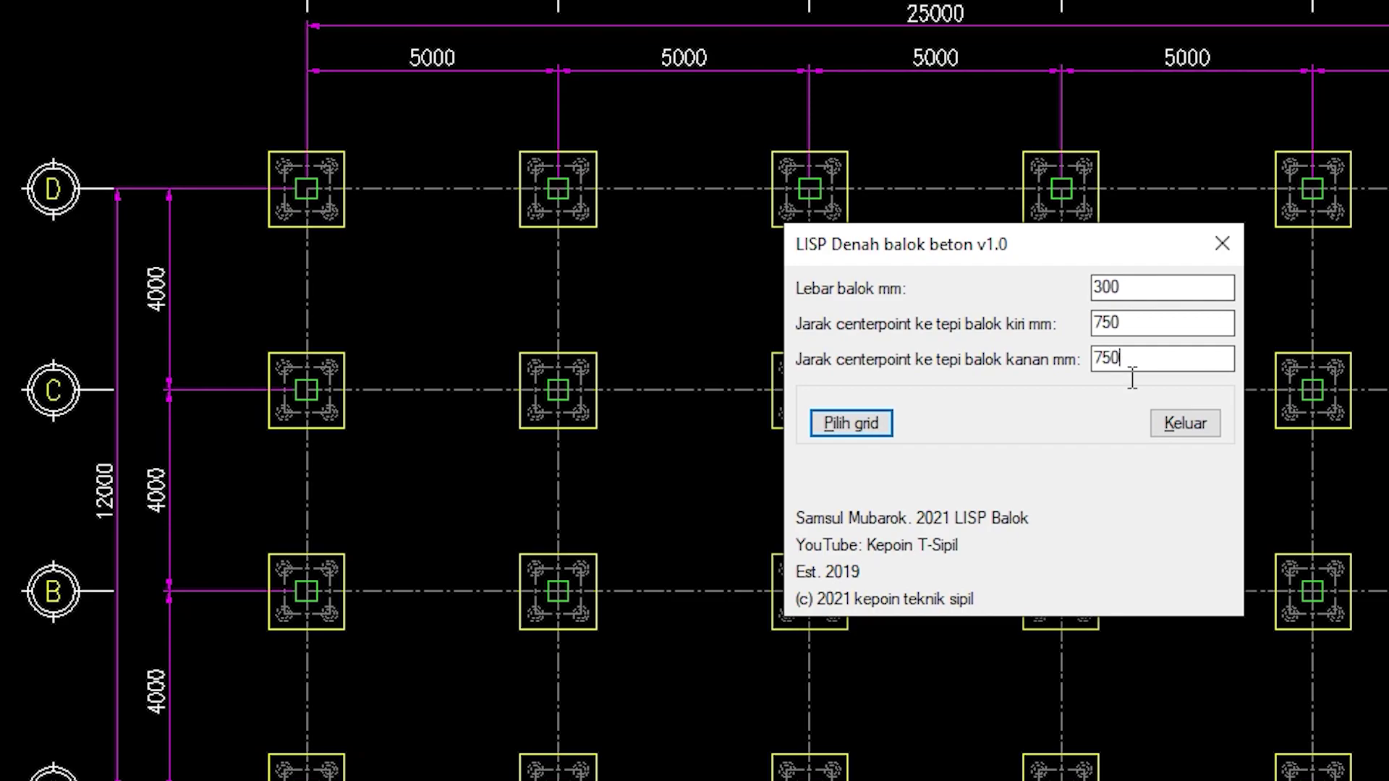
left_click(845, 423)
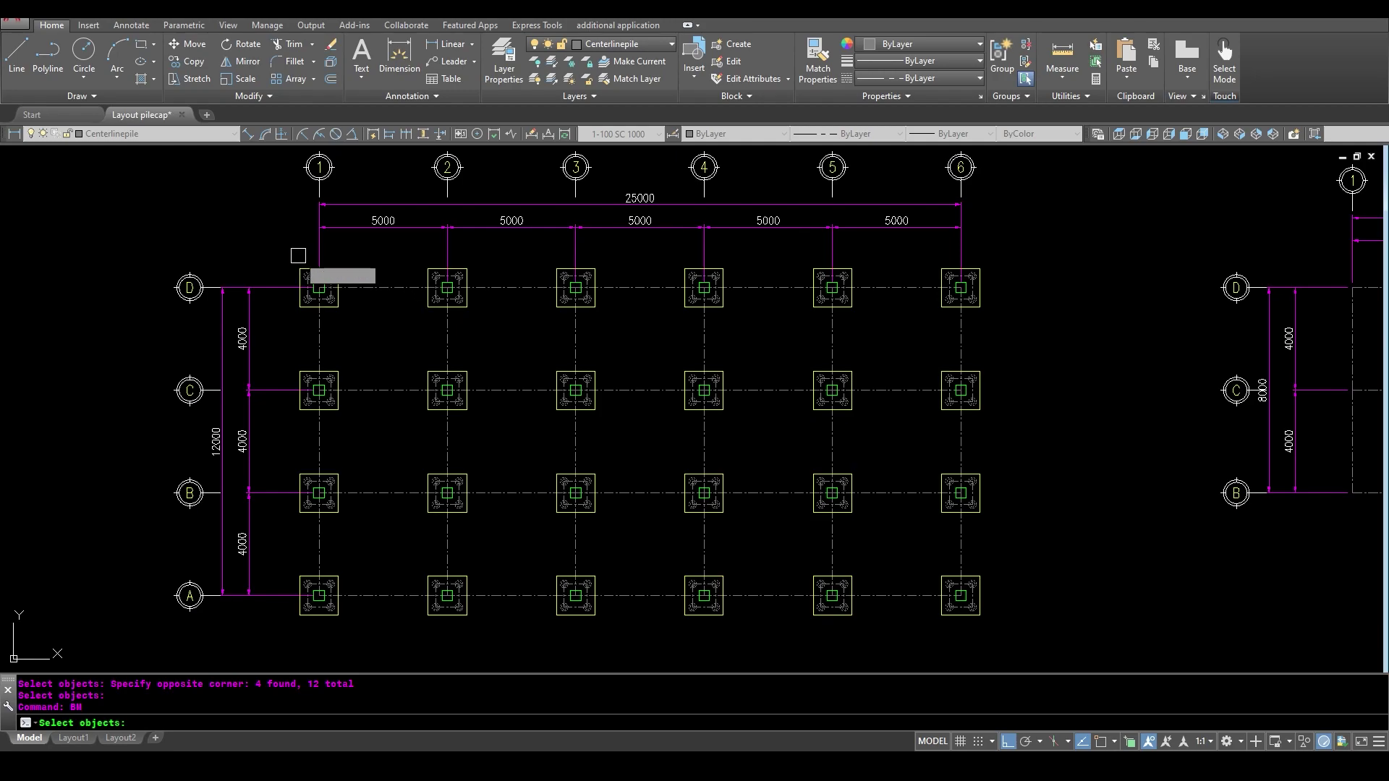
left_click(282, 250)
left_click(1025, 634)
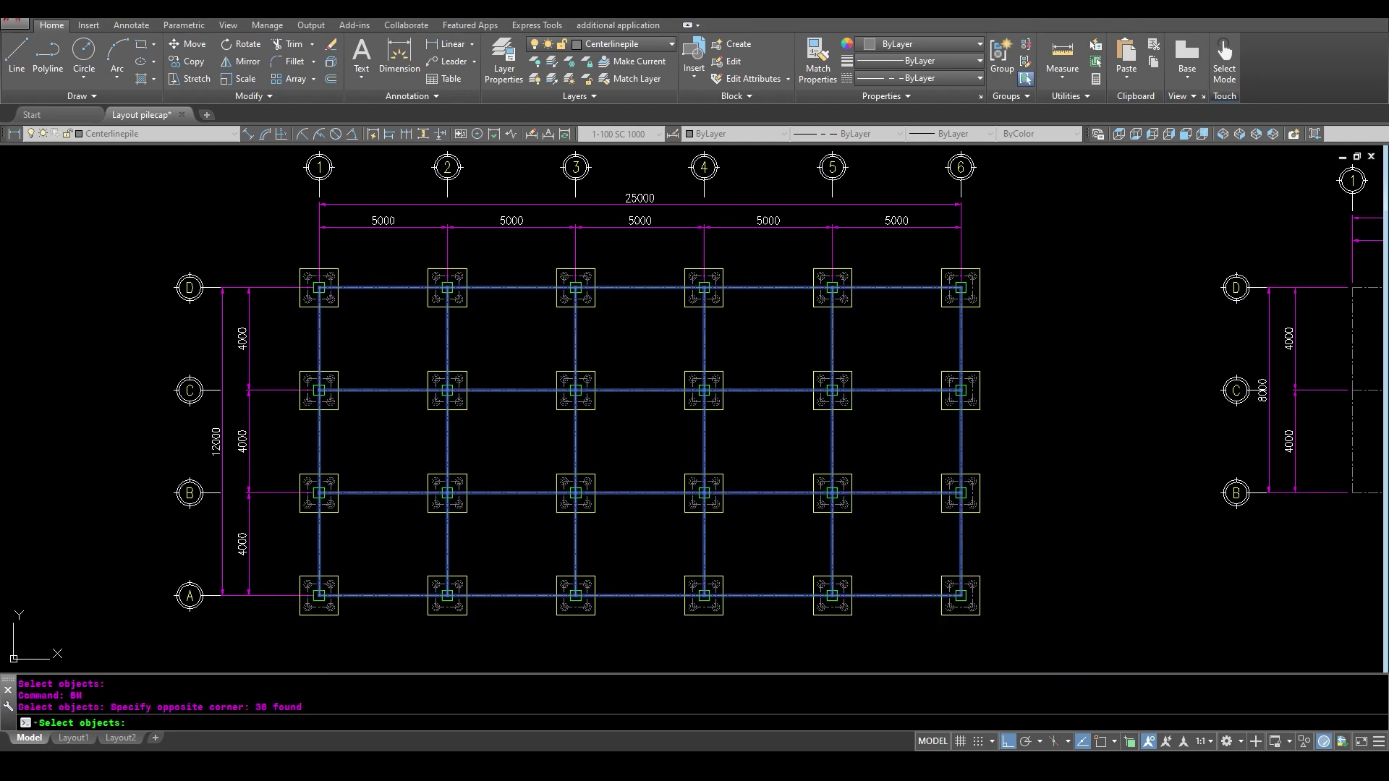
key("Return")
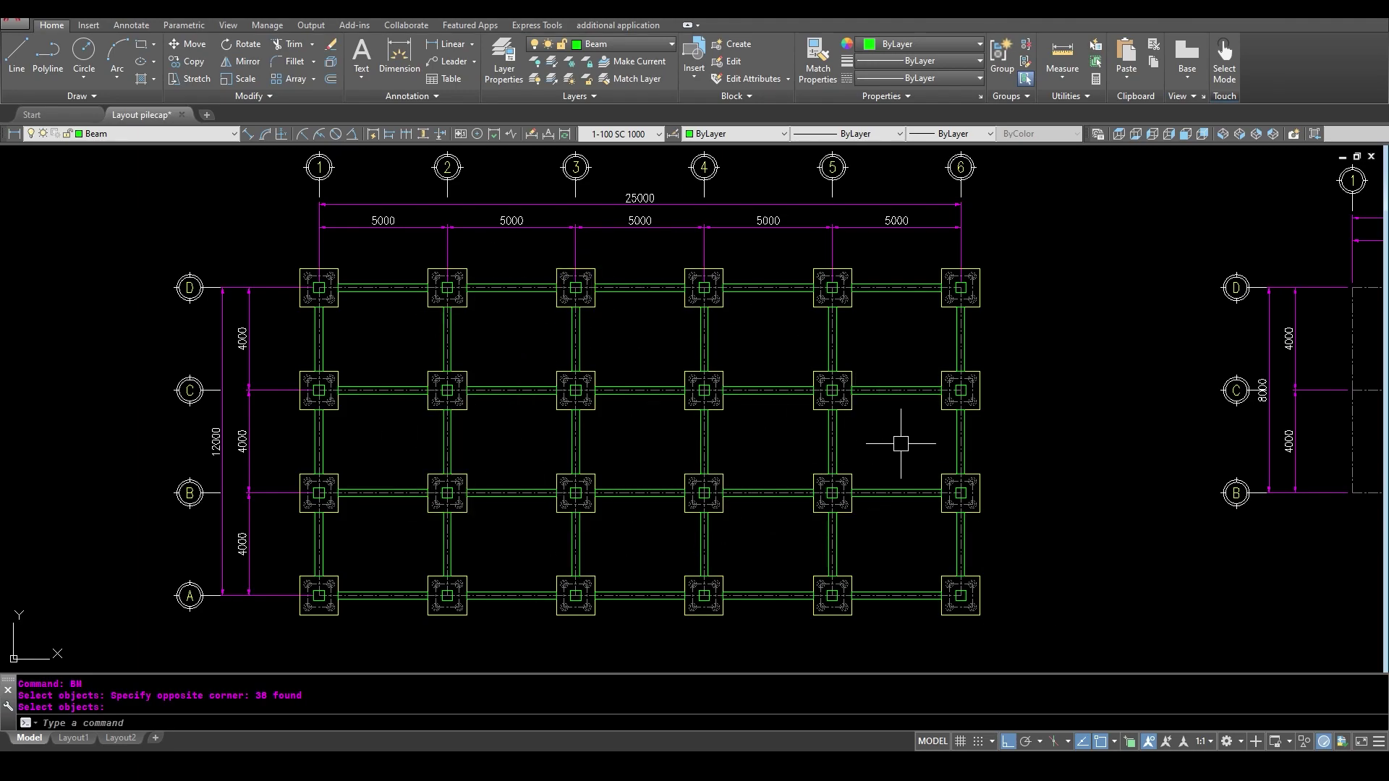
scroll(1070, 429, "down", 1)
Step: On the second plan, run PC1 with a 600 mm cap, 300/180 mm pile and 300×300 column
middle_click_drag(1071, 429, 1001, 426)
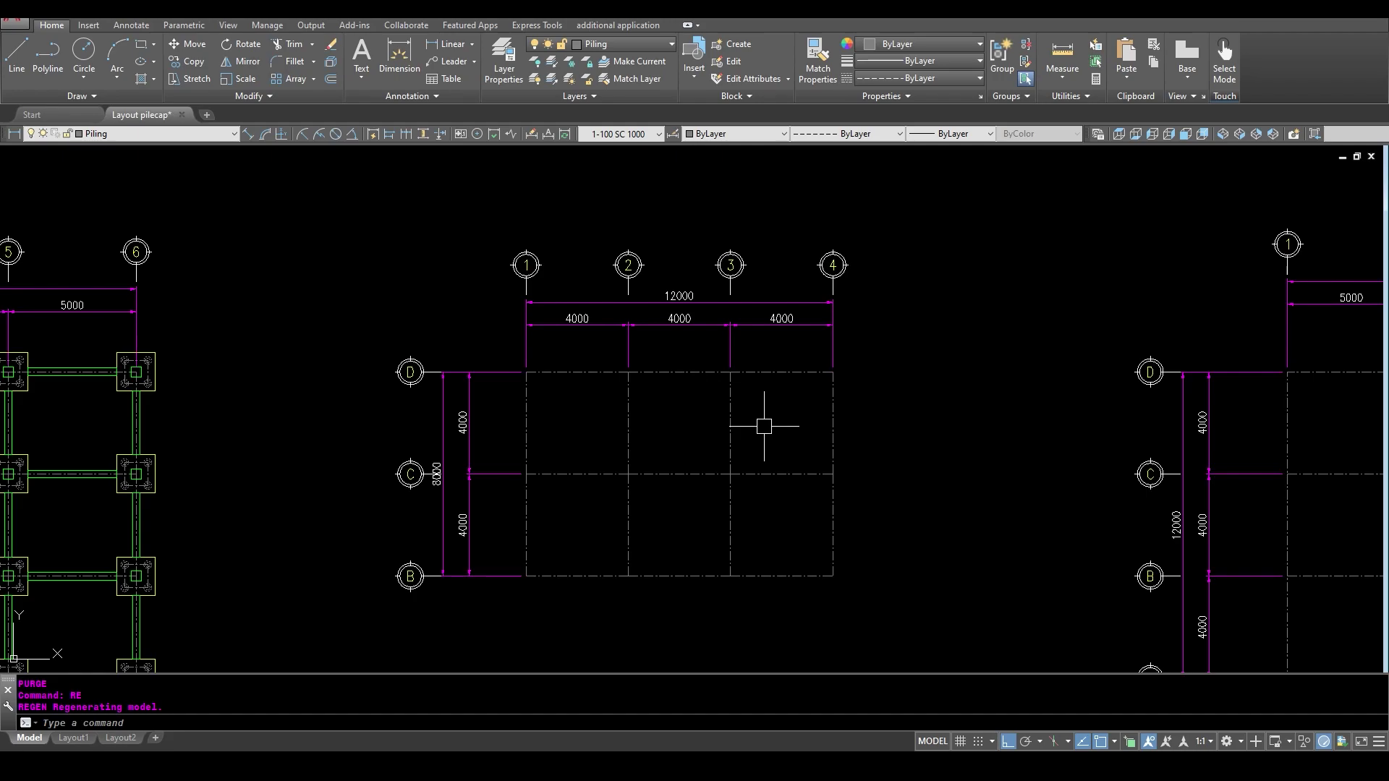
key("Return")
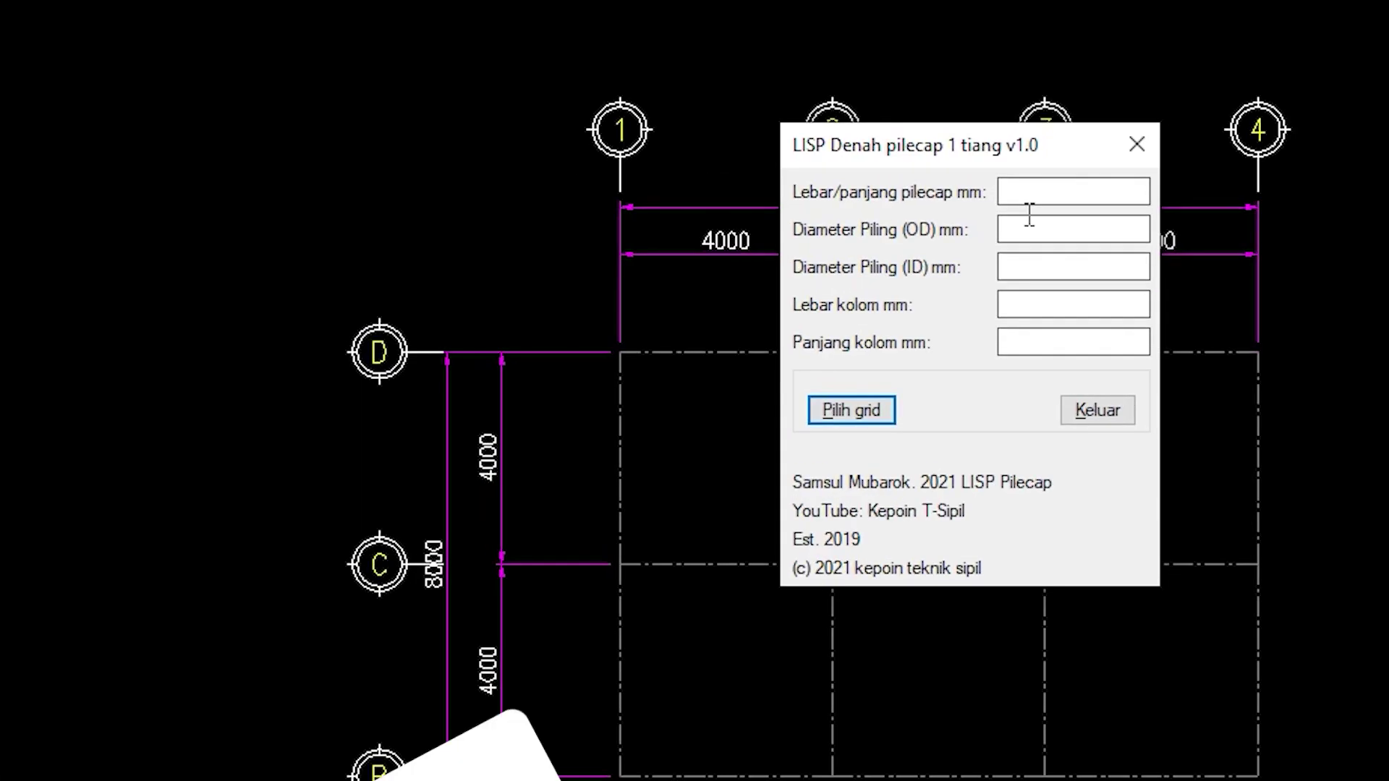
type("6")
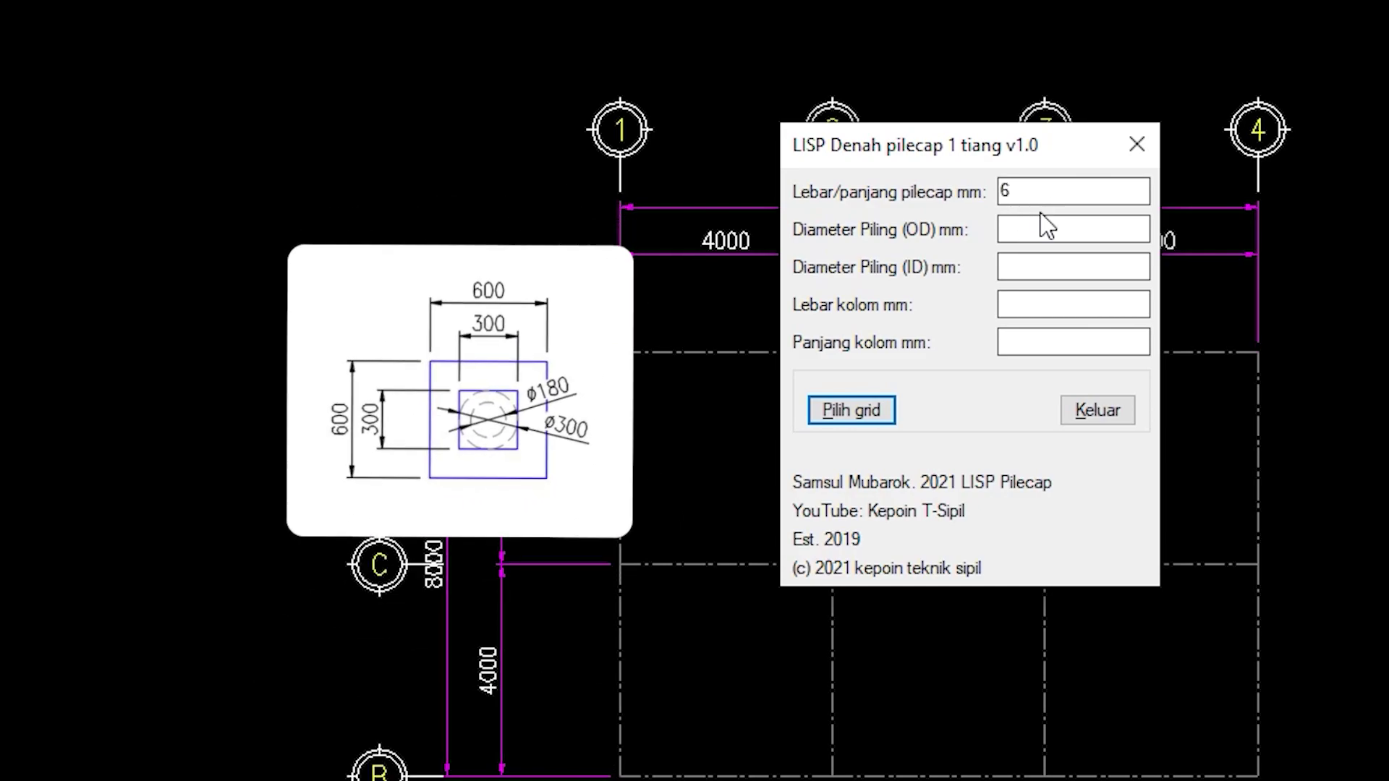
type("00")
left_click(1049, 232)
type("300")
left_click(1044, 268)
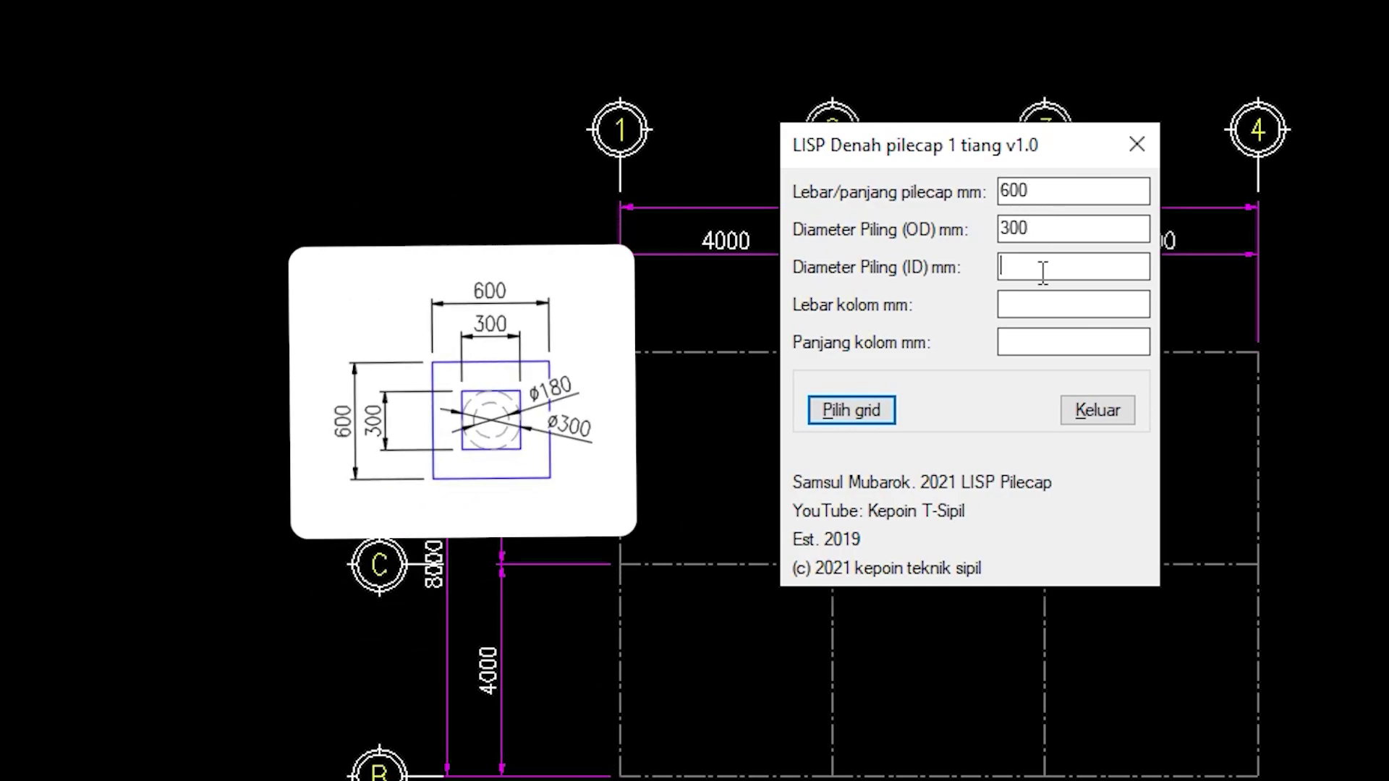
type("180")
left_click(1048, 305)
type("3")
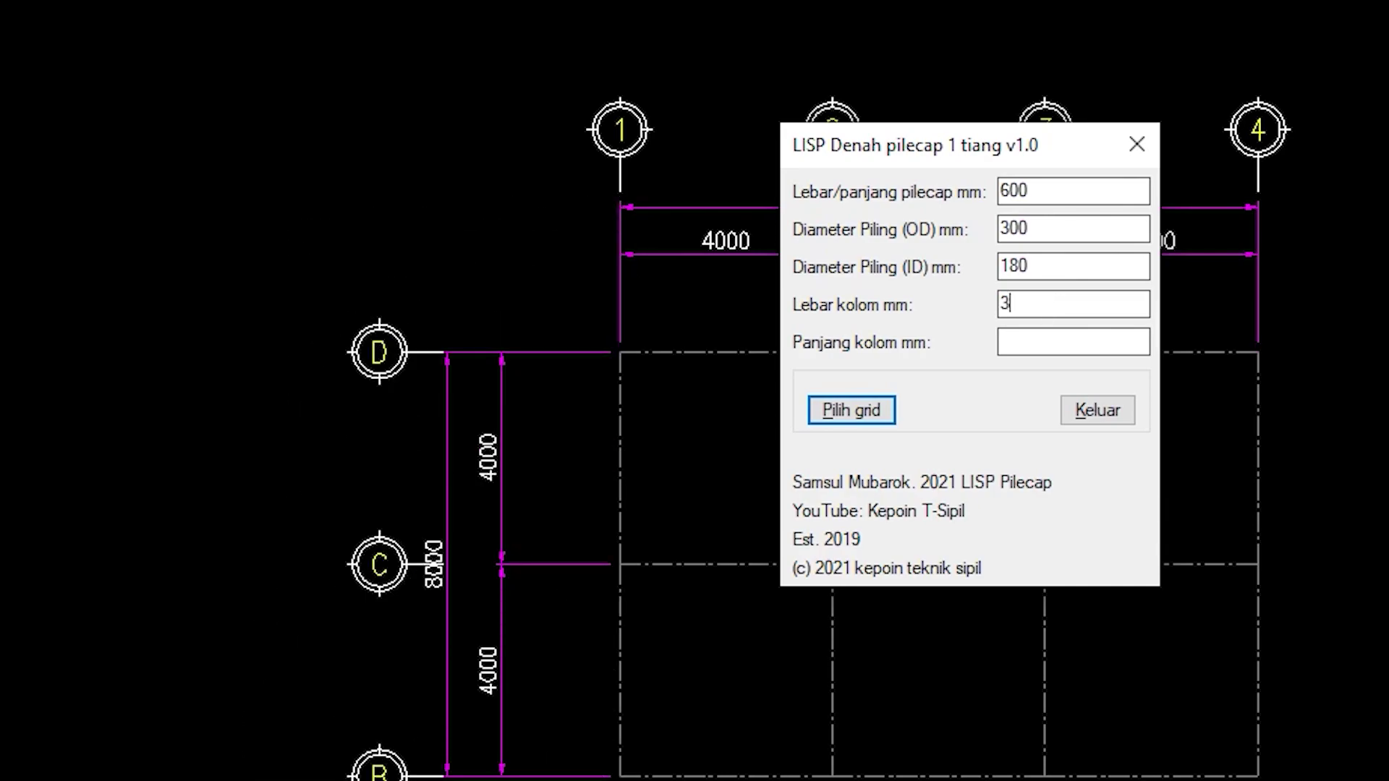
type("00")
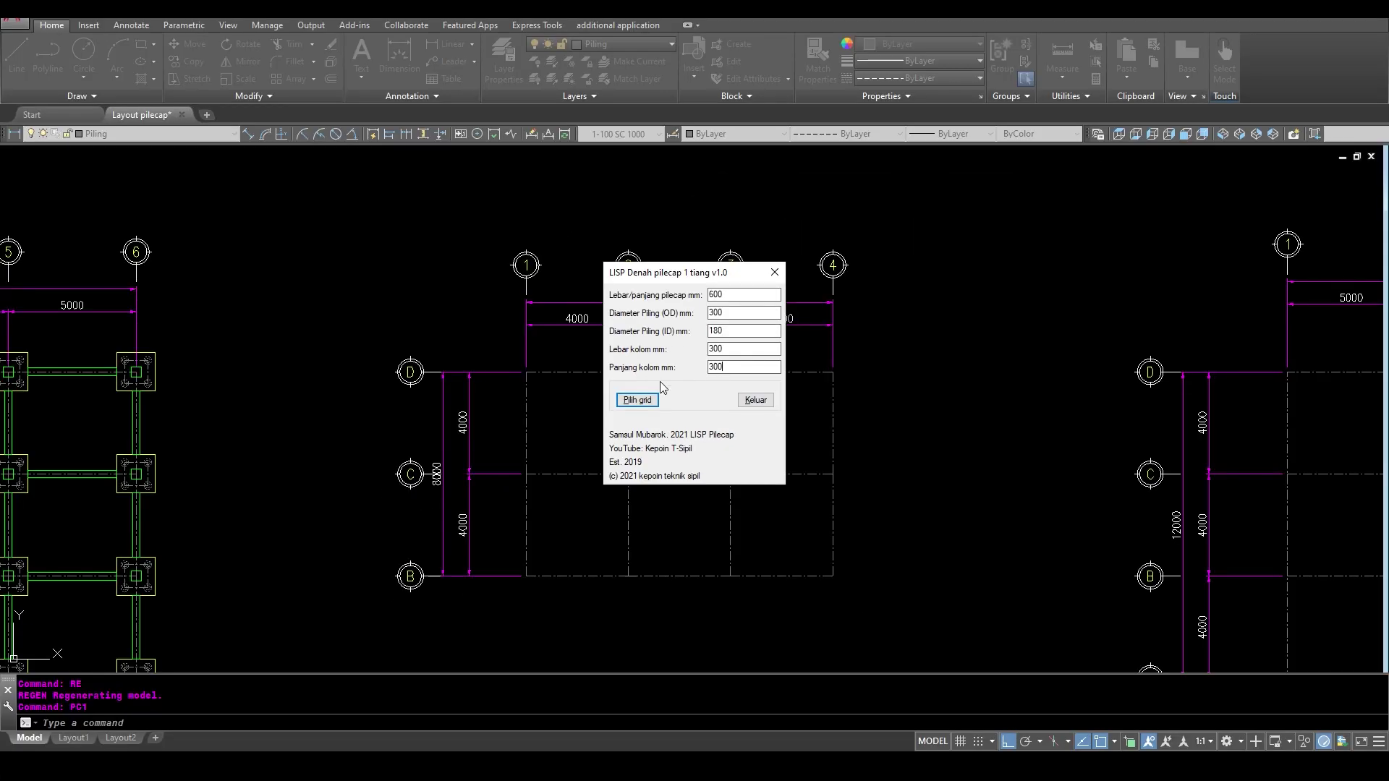
Step: Crossing-select bays 1–2 and 3–4 to place single-pile caps at all 12 intersections
left_click(639, 400)
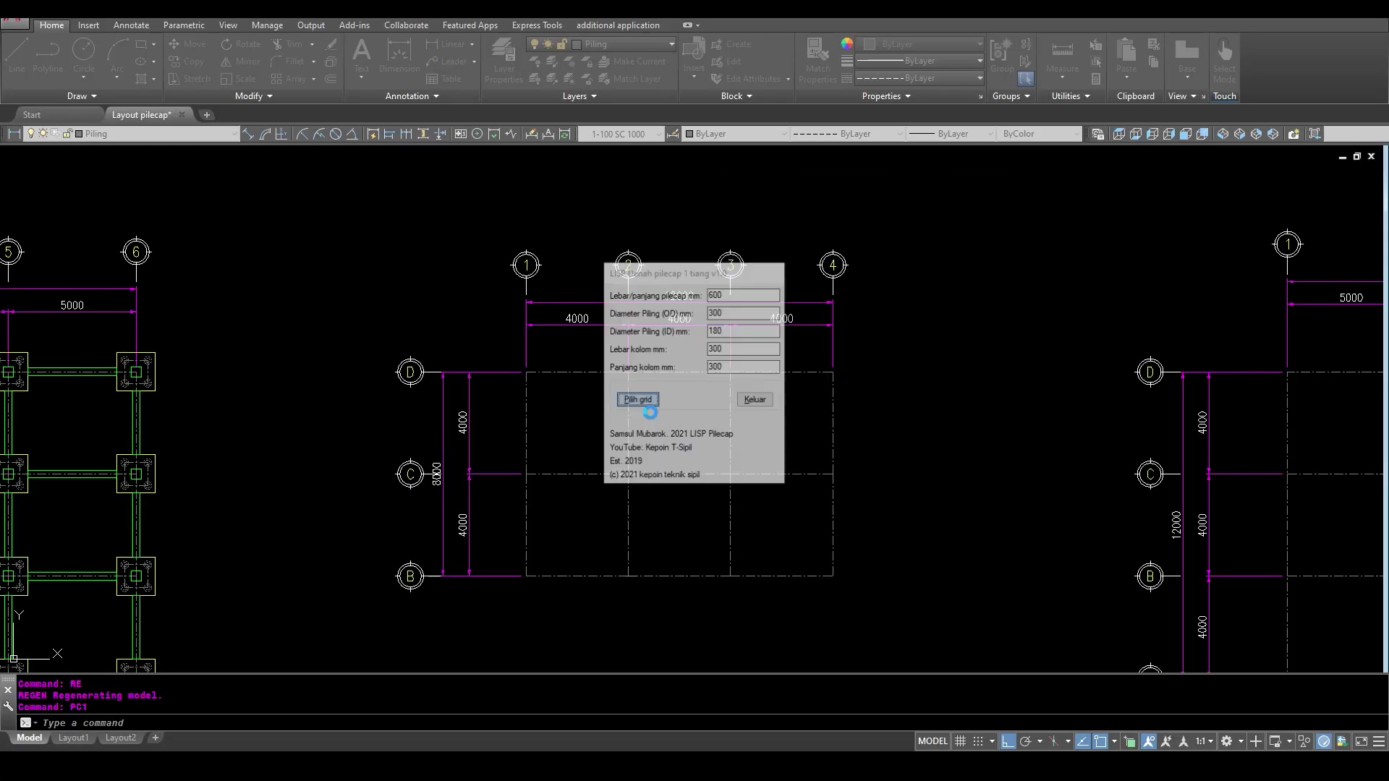
left_click(598, 598)
left_click(569, 378)
left_click(786, 604)
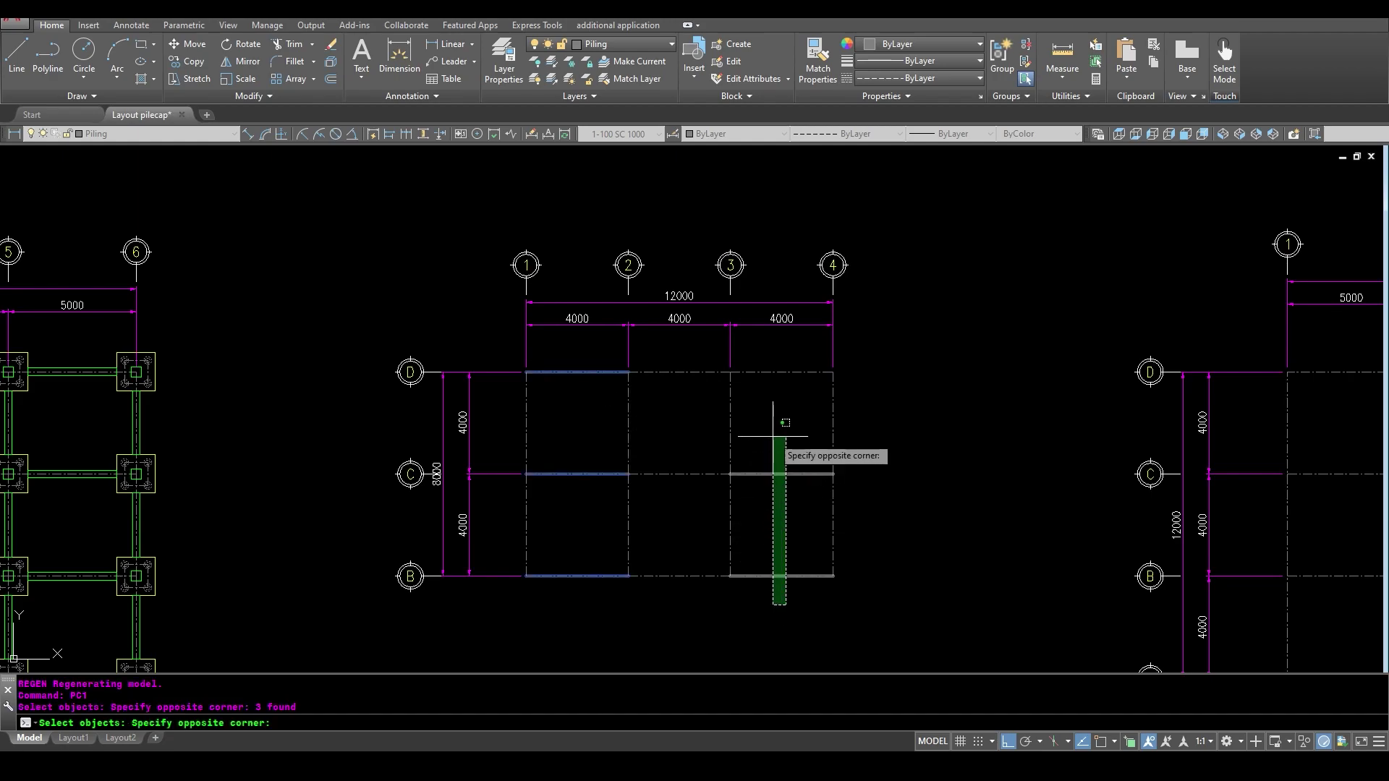
left_click(752, 351)
key("Return")
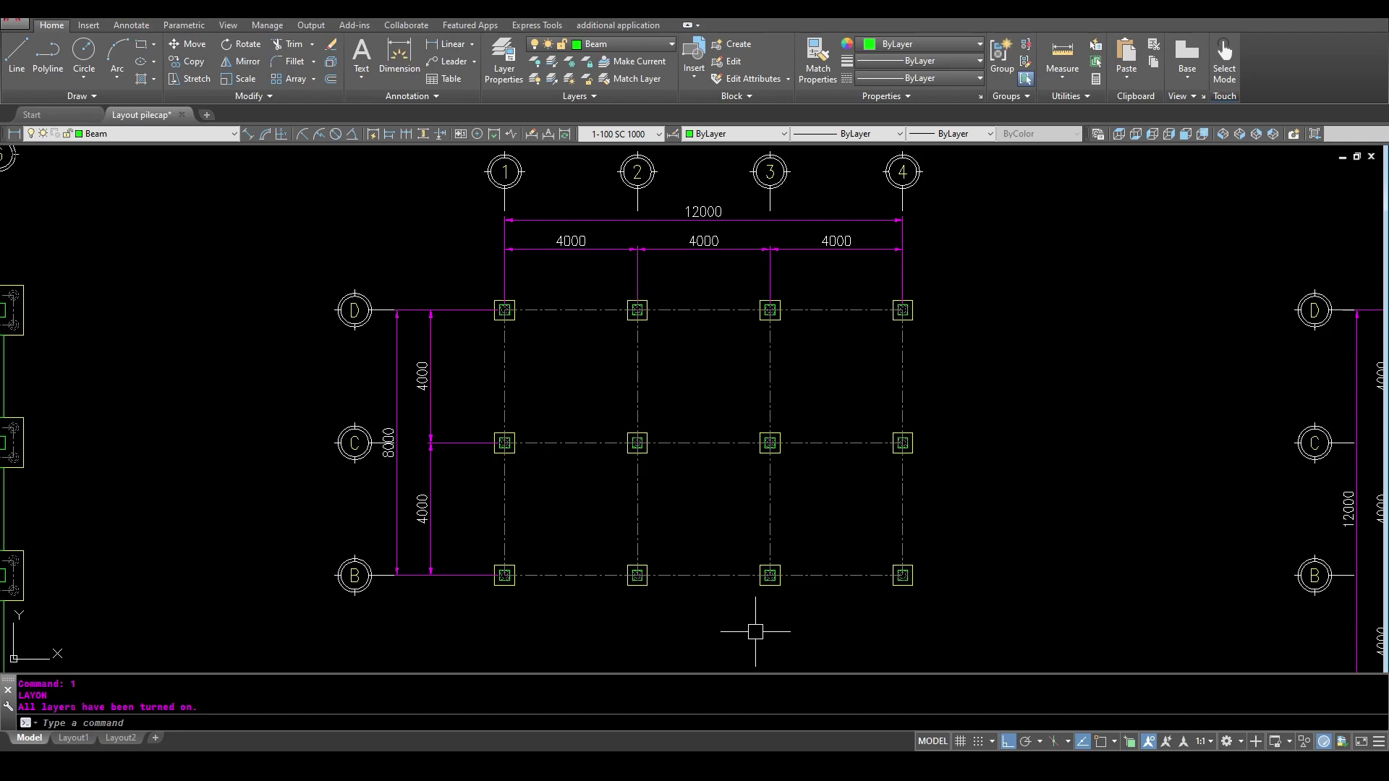
type("bm")
Step: Keep beam values 300/300/300 and window-select the whole middle grid to draw its tie beams
key("Return")
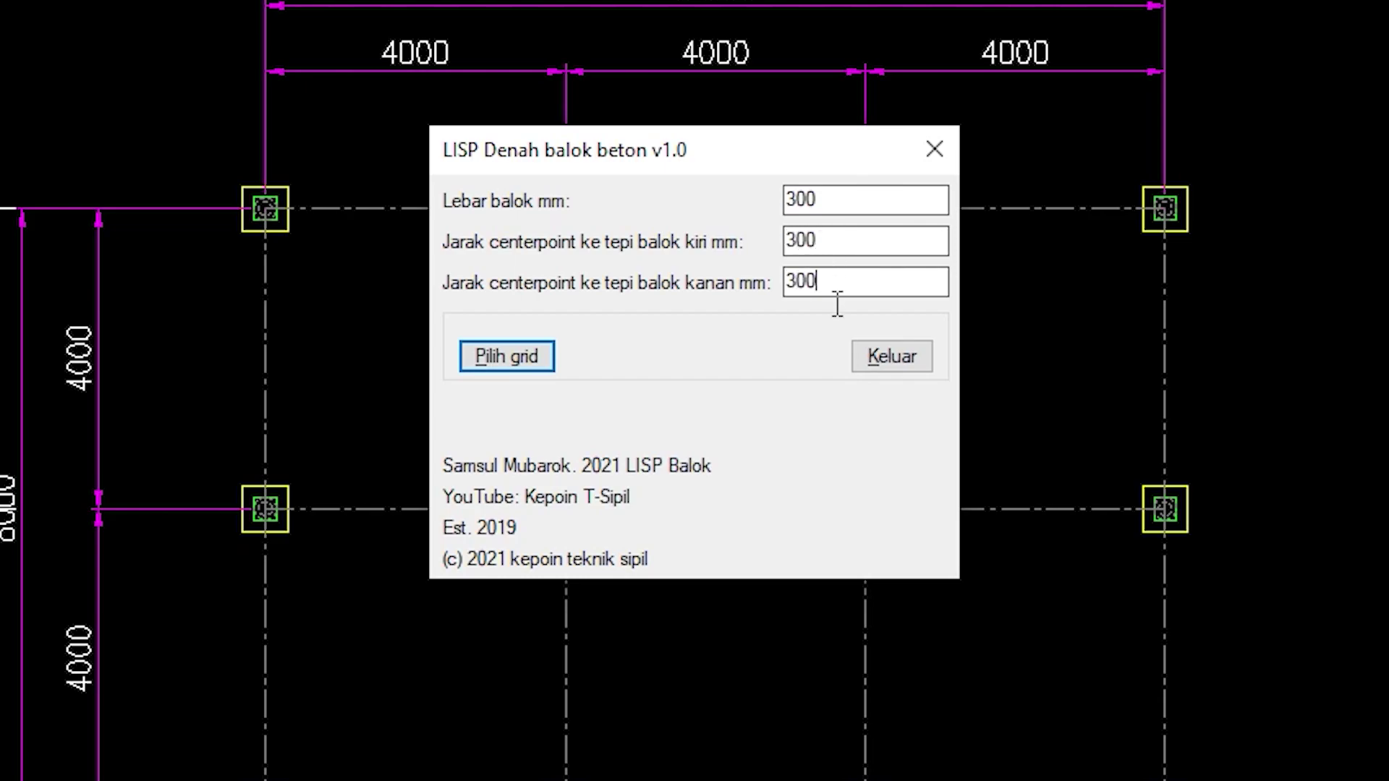
left_click(499, 361)
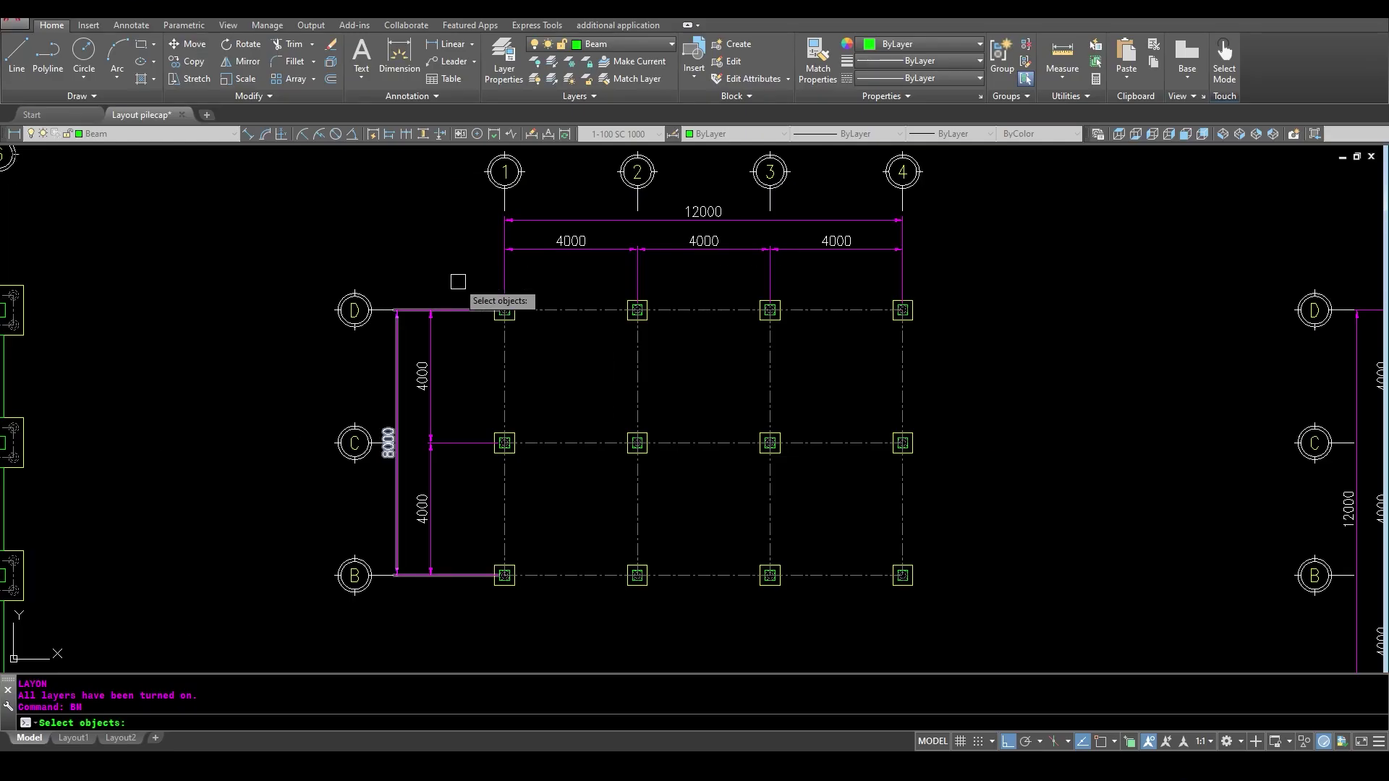
left_click(458, 283)
left_click(981, 633)
scroll(979, 635, "down", 3)
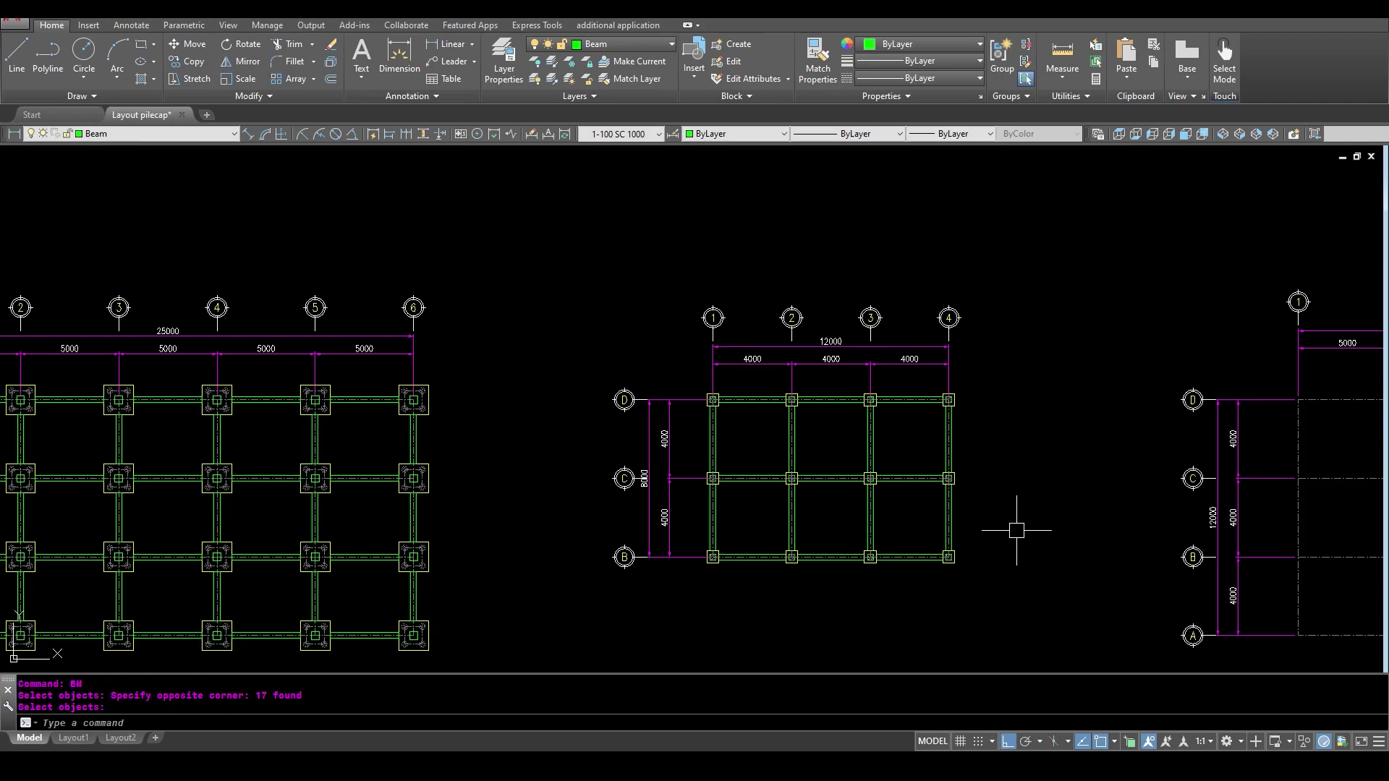
middle_click_drag(1017, 527, 471, 467)
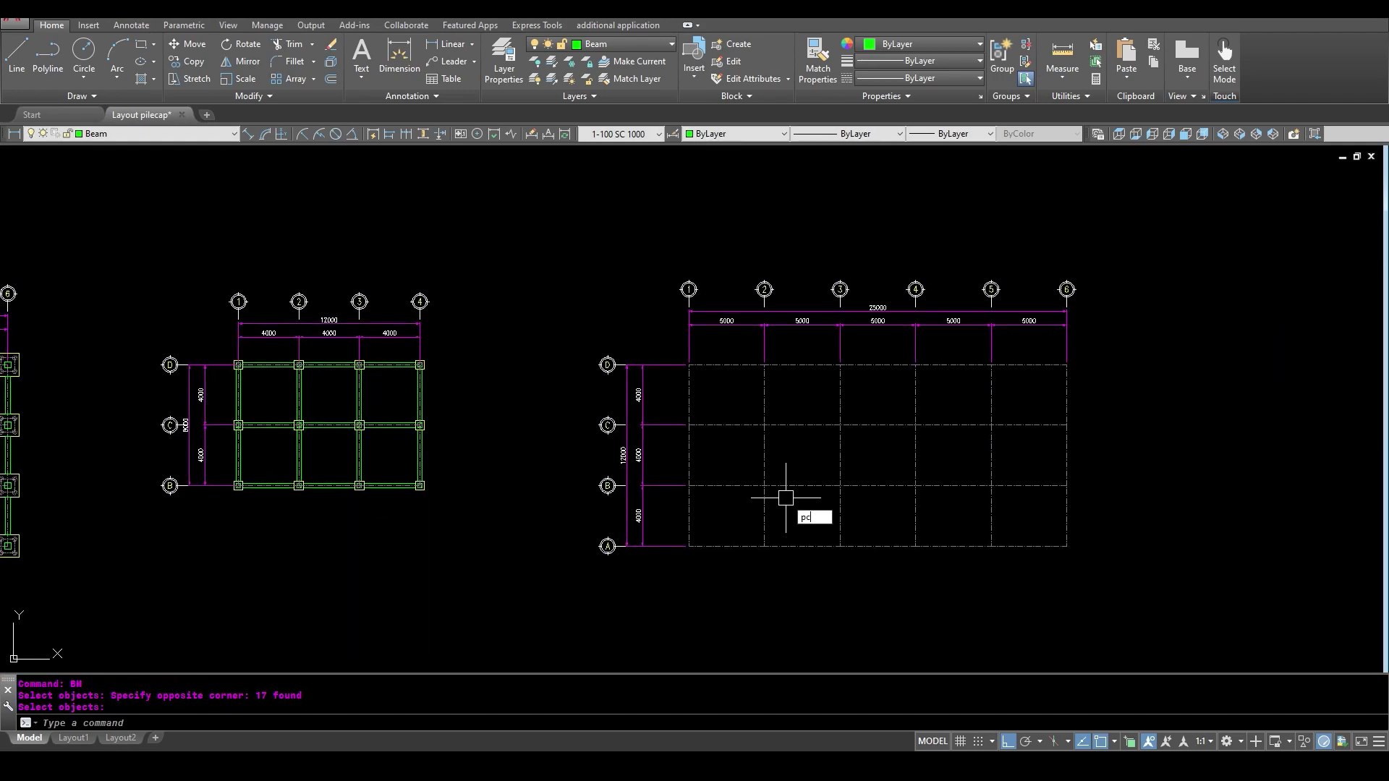
Step: Run PC2 with a 600×1500 cap, 300/180 mm piles, 900 mm spacing and 300 mm column
key("Return")
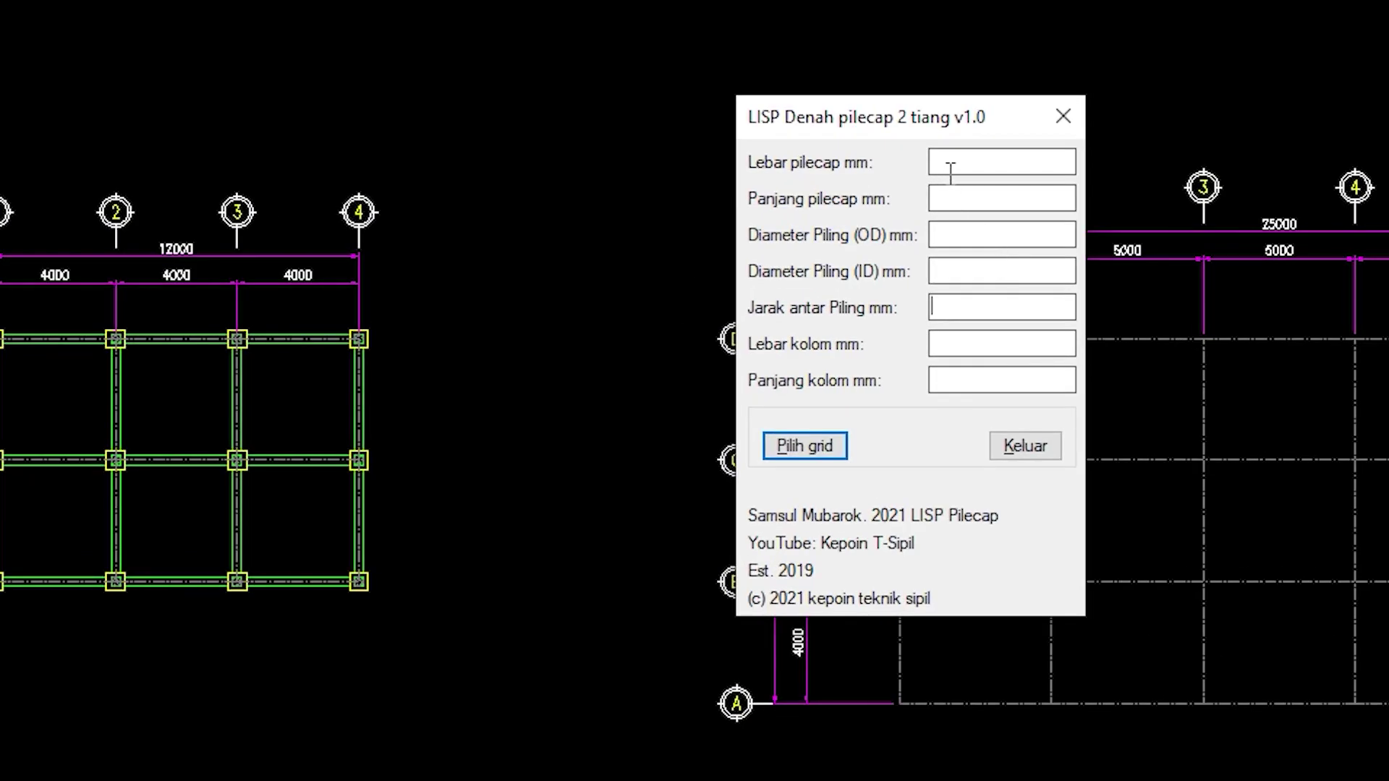
left_click(950, 172)
type("600")
left_click(973, 216)
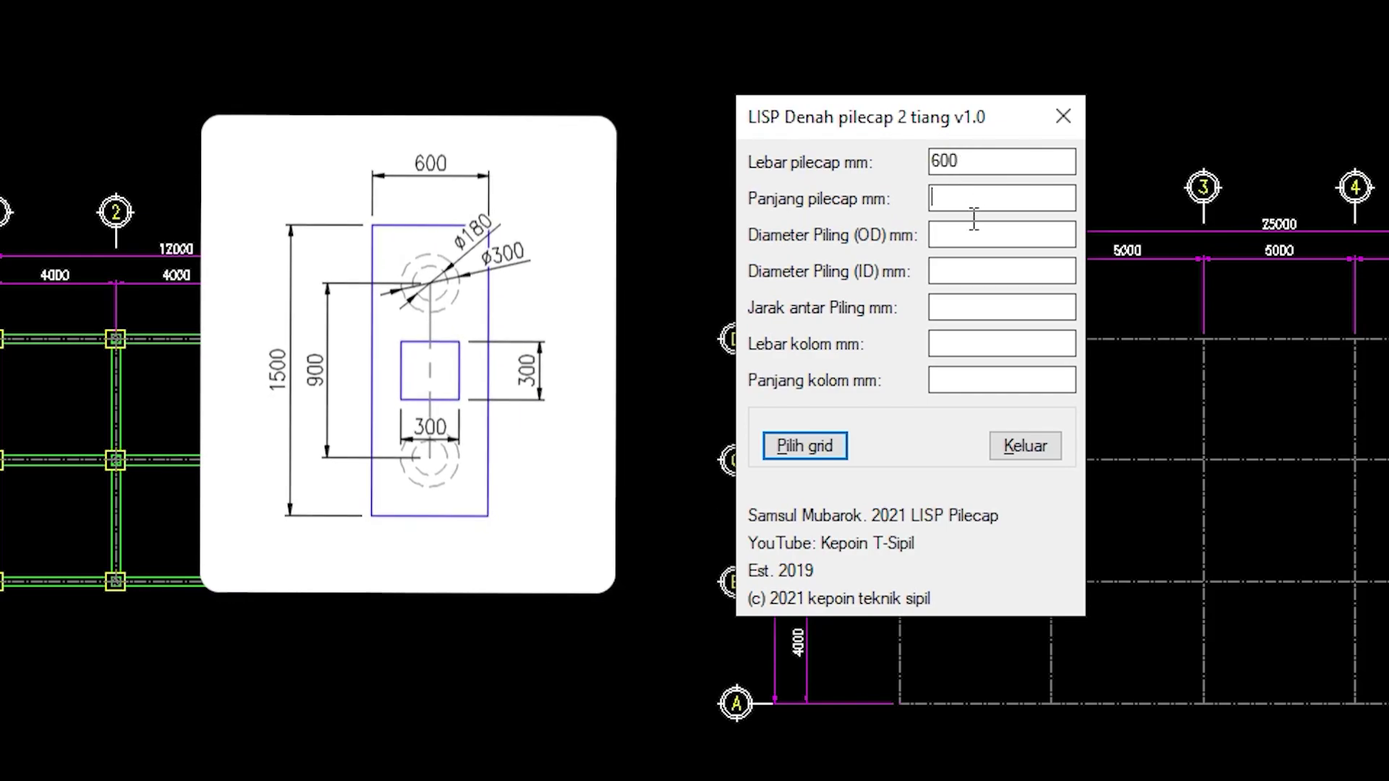
type("1500")
left_click(975, 238)
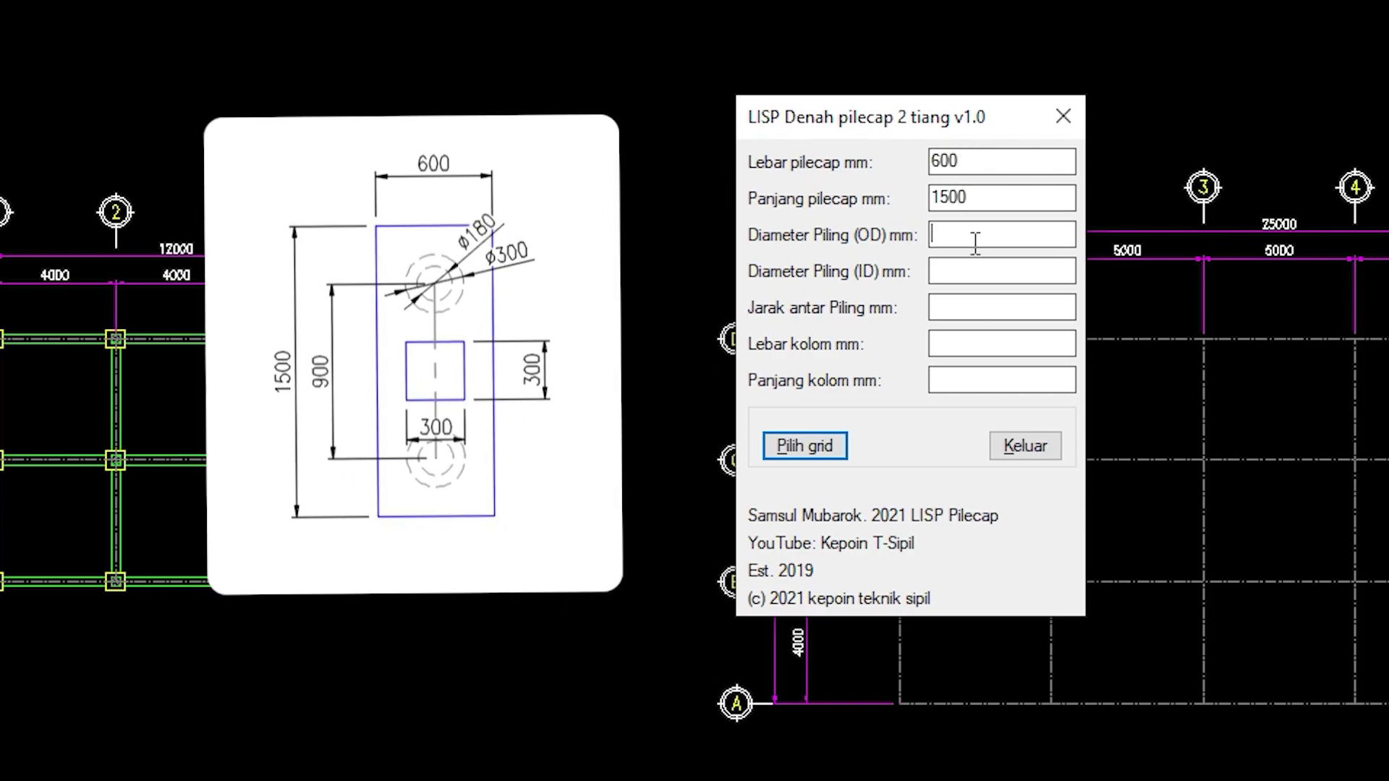
type("300")
left_click(976, 275)
type("18")
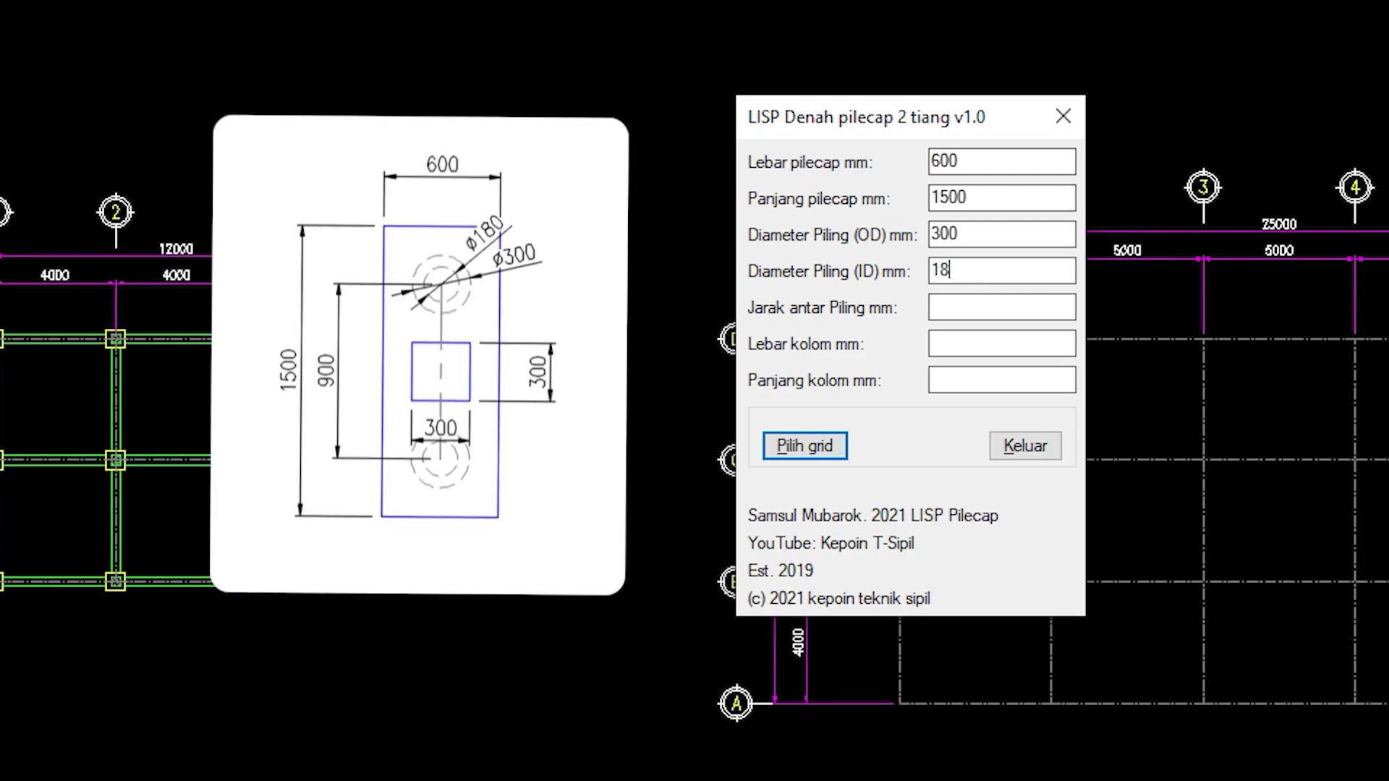
type("0")
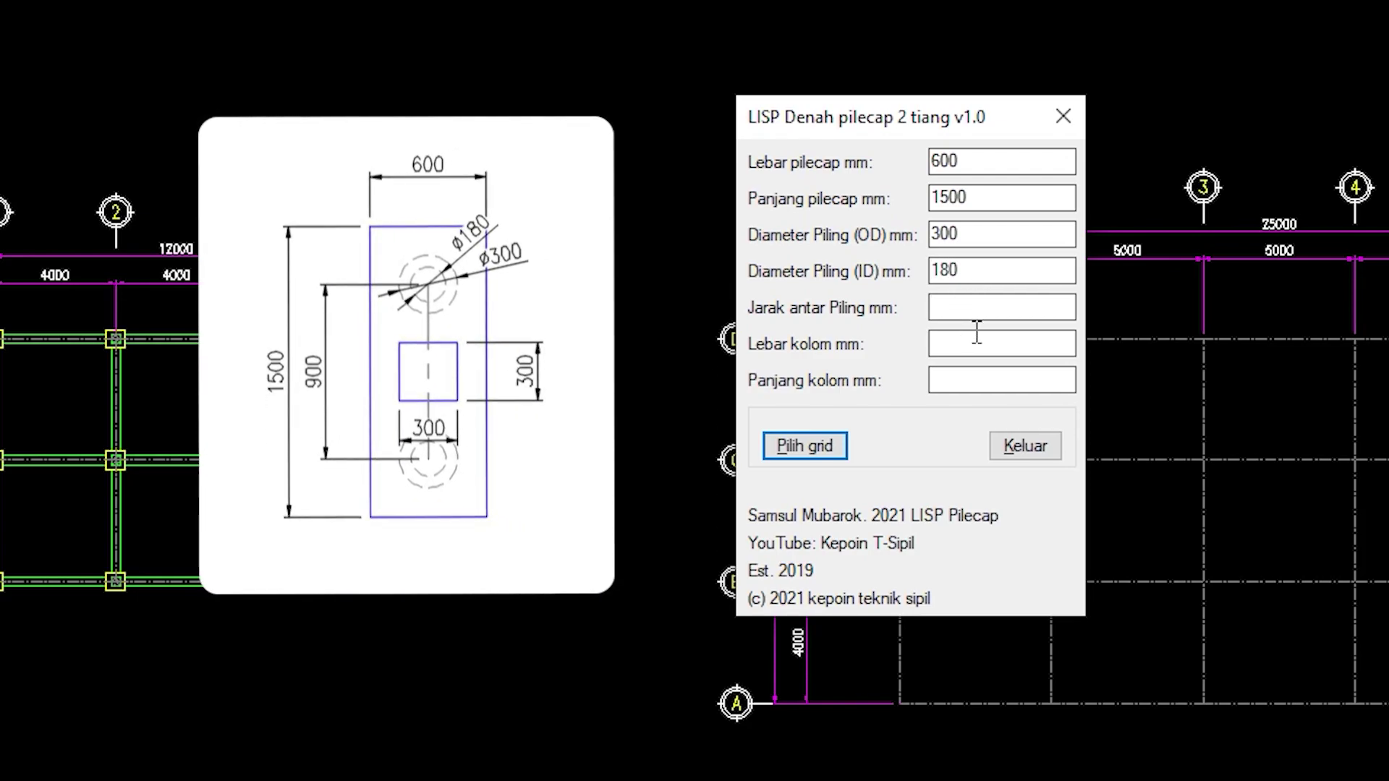
left_click(976, 308)
type("900")
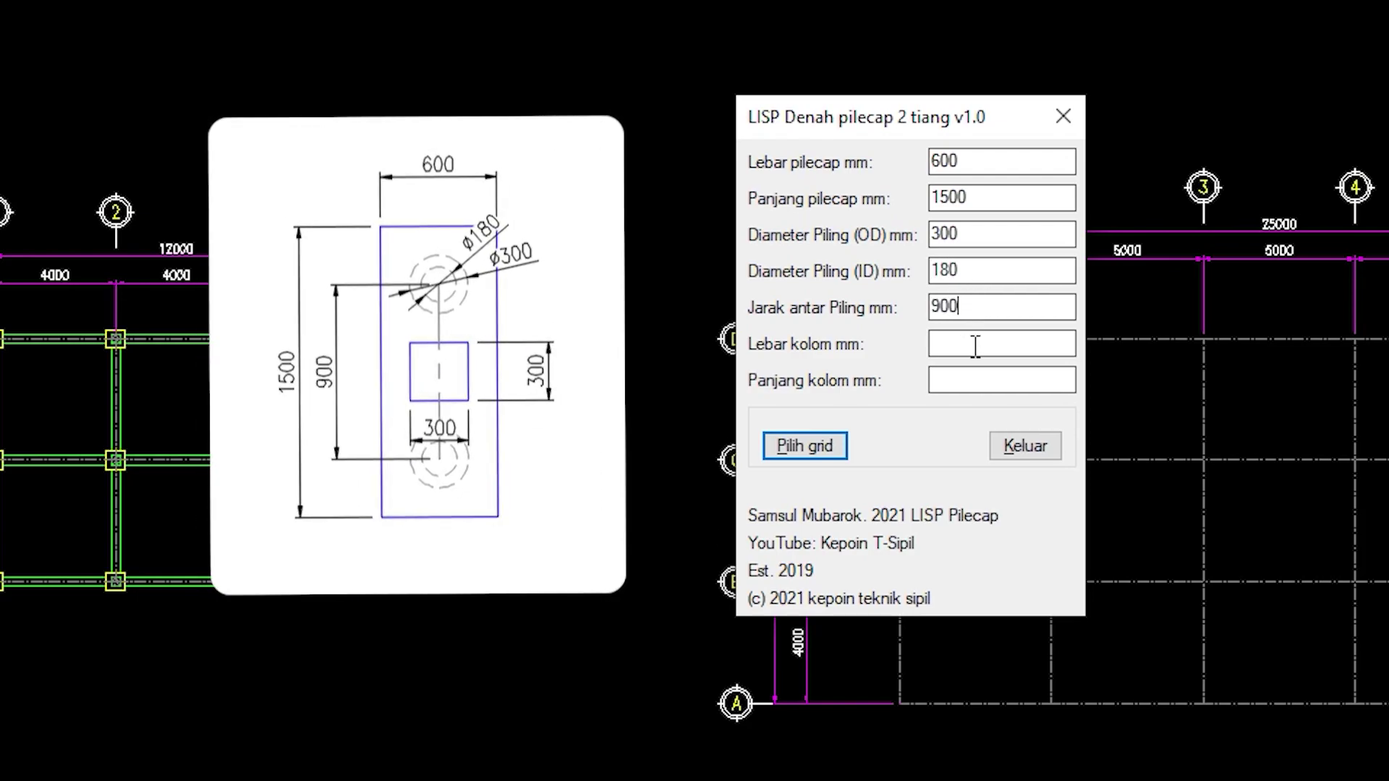
left_click(975, 347)
type("300")
left_click(969, 381)
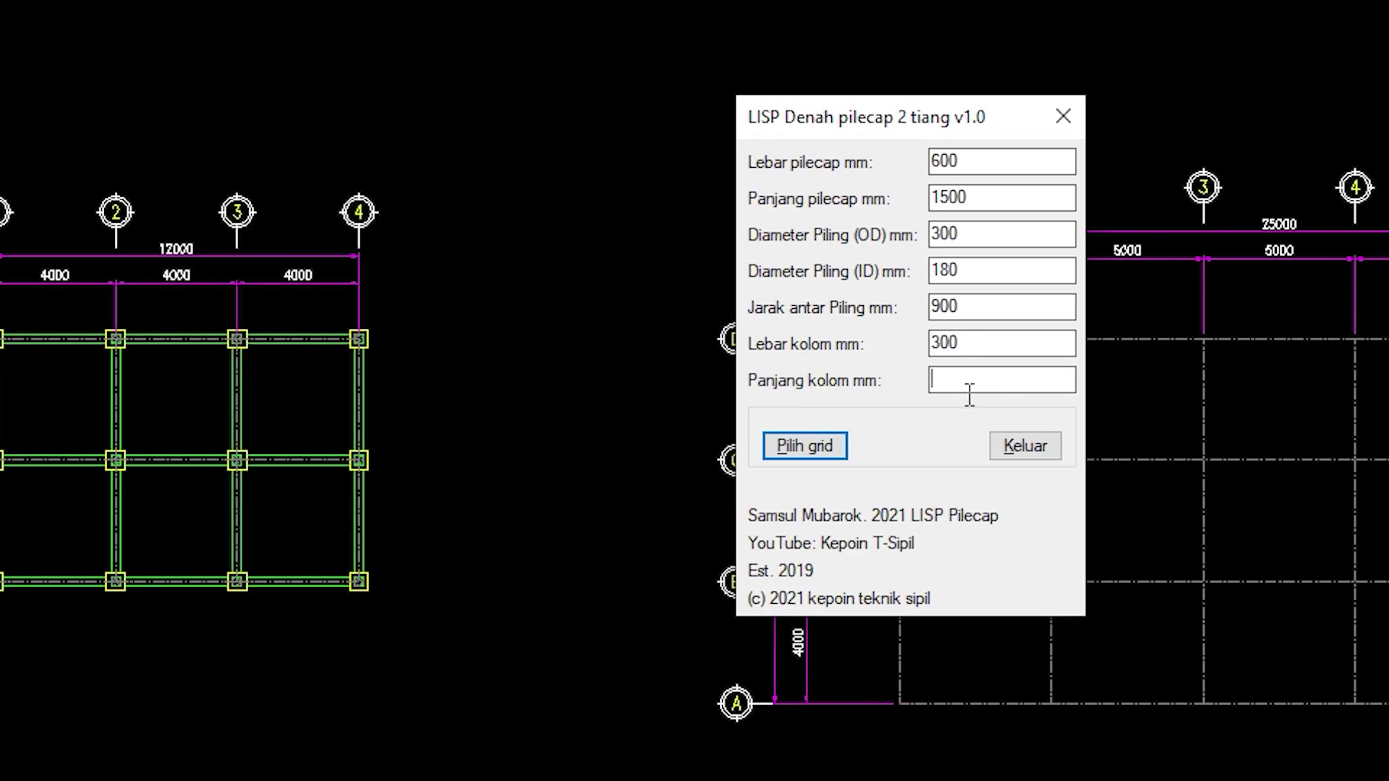
Step: Crossing-select the six vertical grid lines to place two-pile caps along axes A and D
left_click(789, 444)
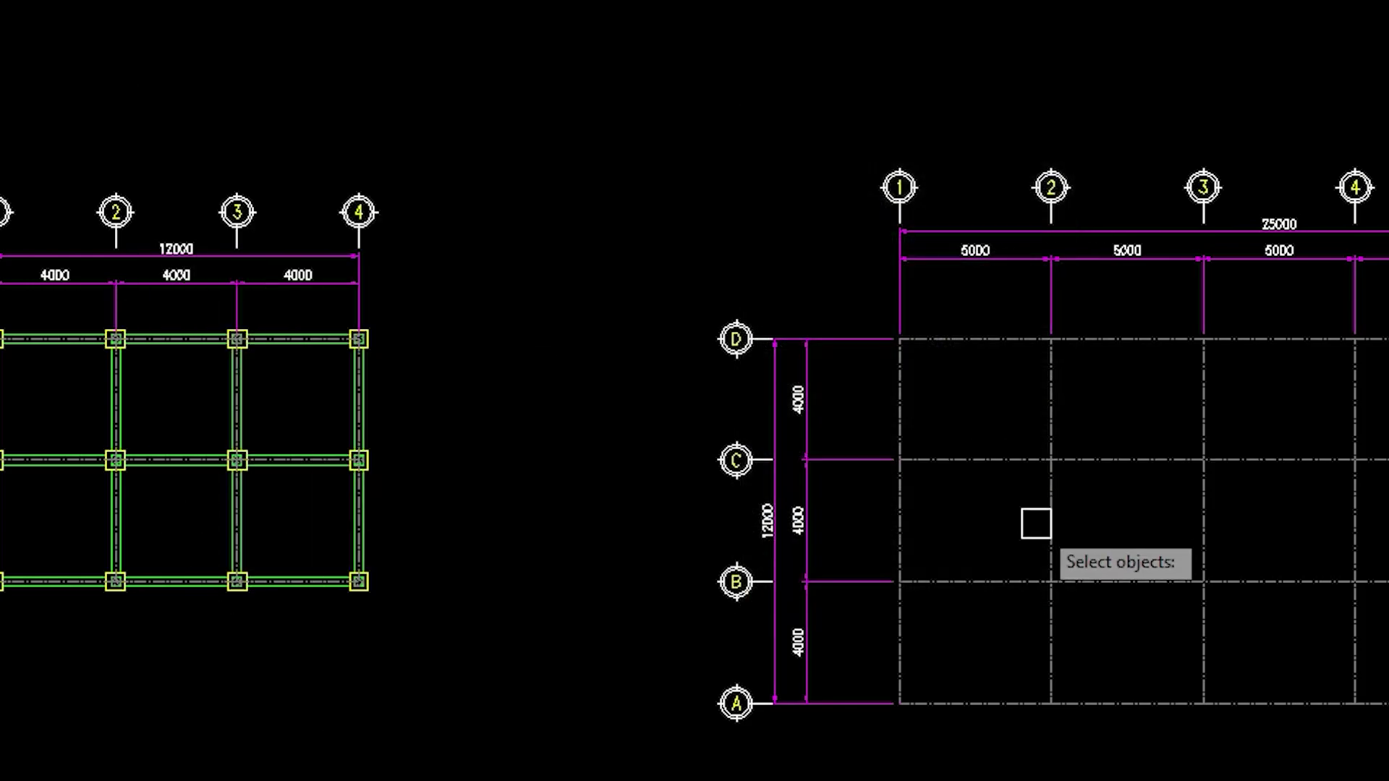
left_click(1161, 501)
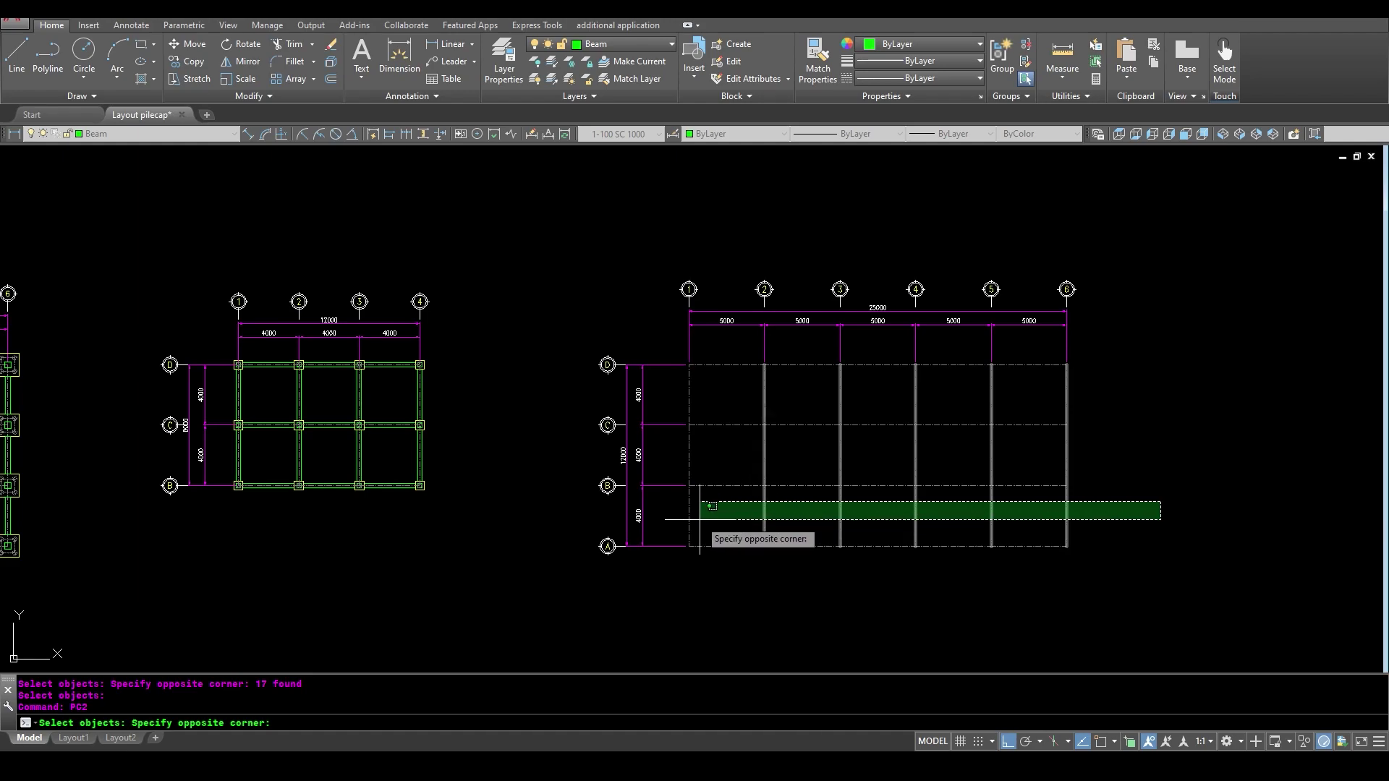
left_click(670, 521)
key("Return")
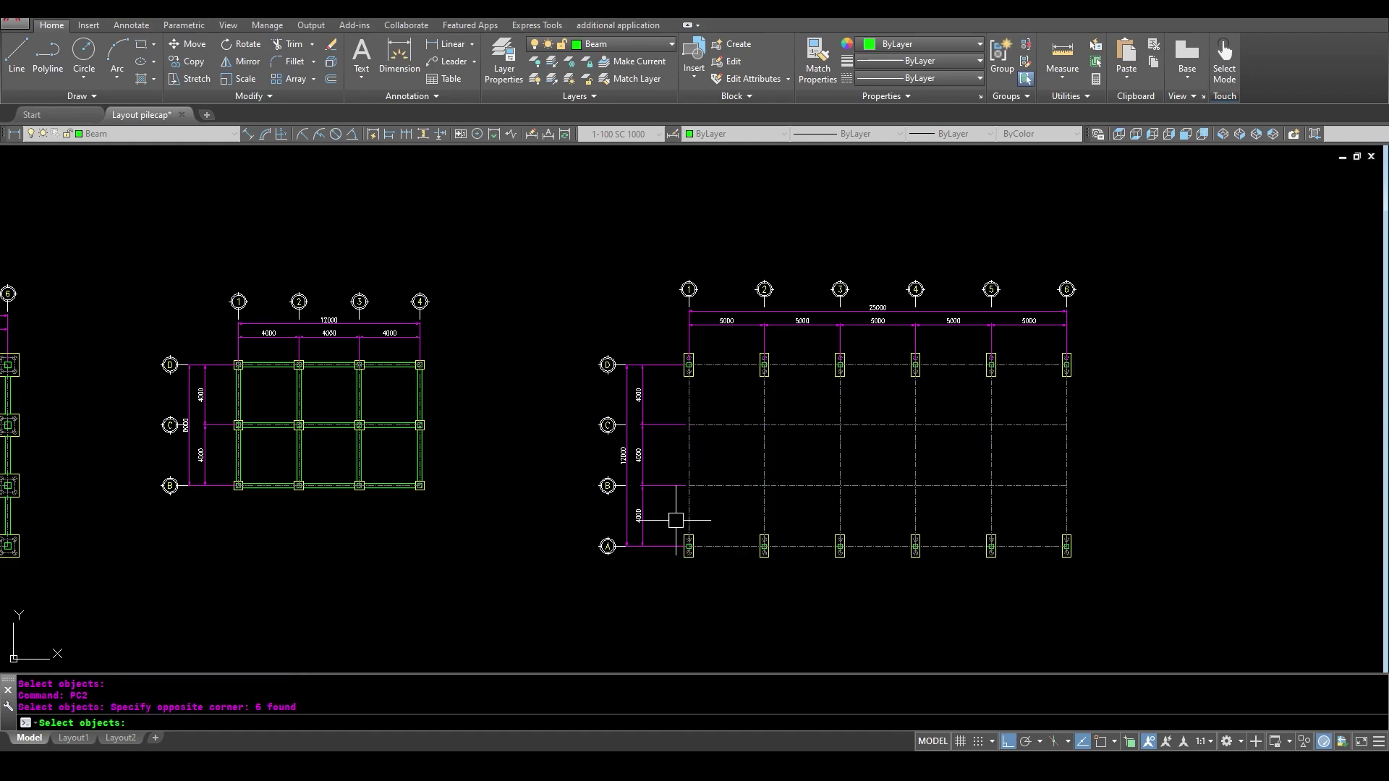
middle_click_drag(821, 604, 749, 580)
scroll(800, 472, "up", 1)
middle_click_drag(800, 472, 773, 479)
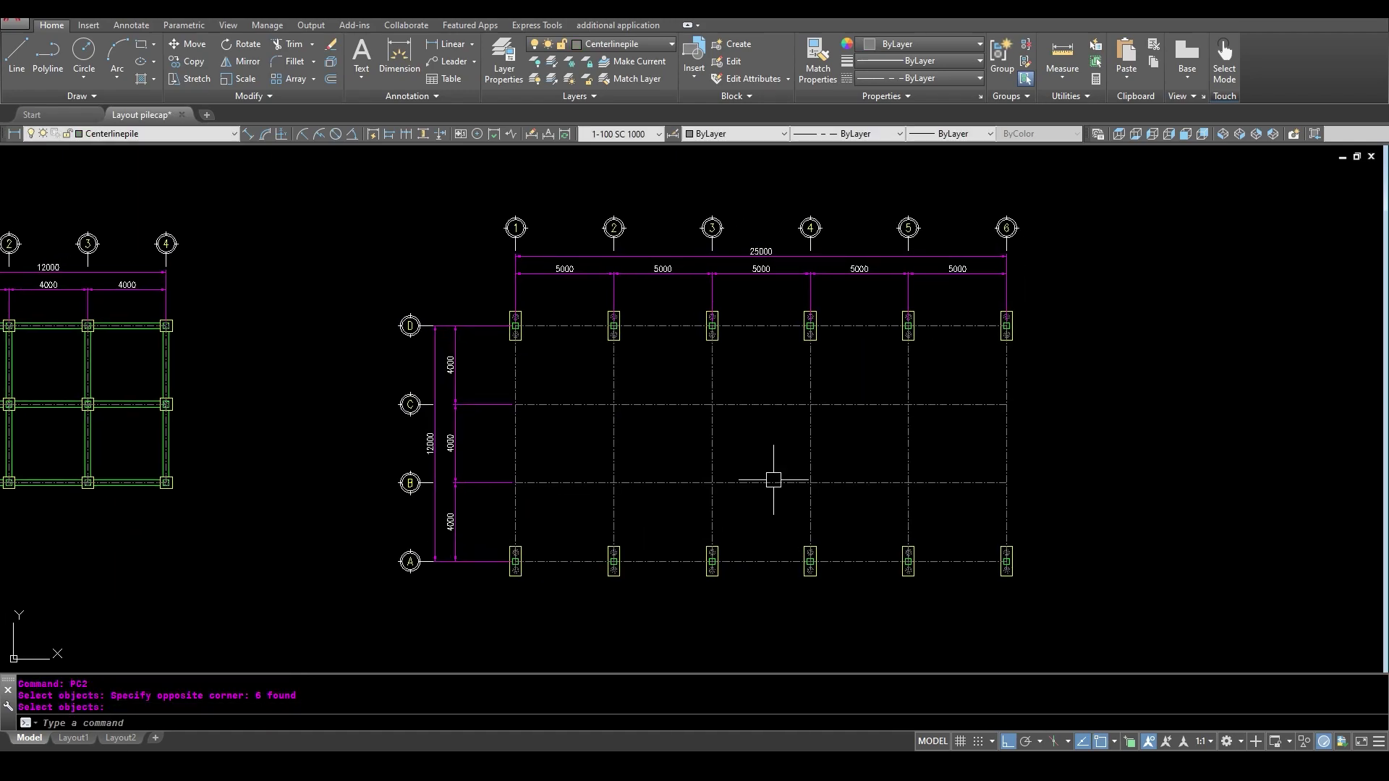
Step: Run BN with 300 mm beam values and window-select rows D and A to draw their tie beams
type("bn")
key("Return")
type("300")
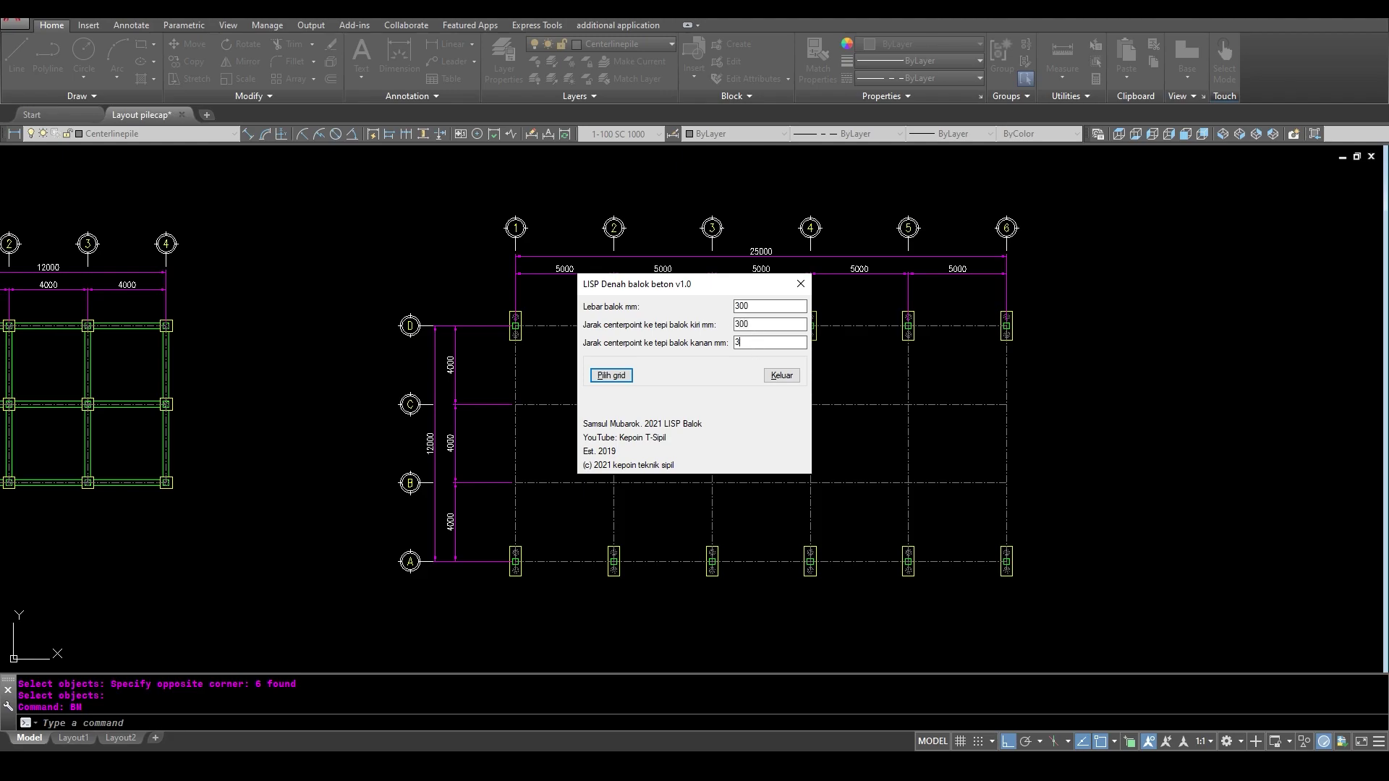
left_click(630, 375)
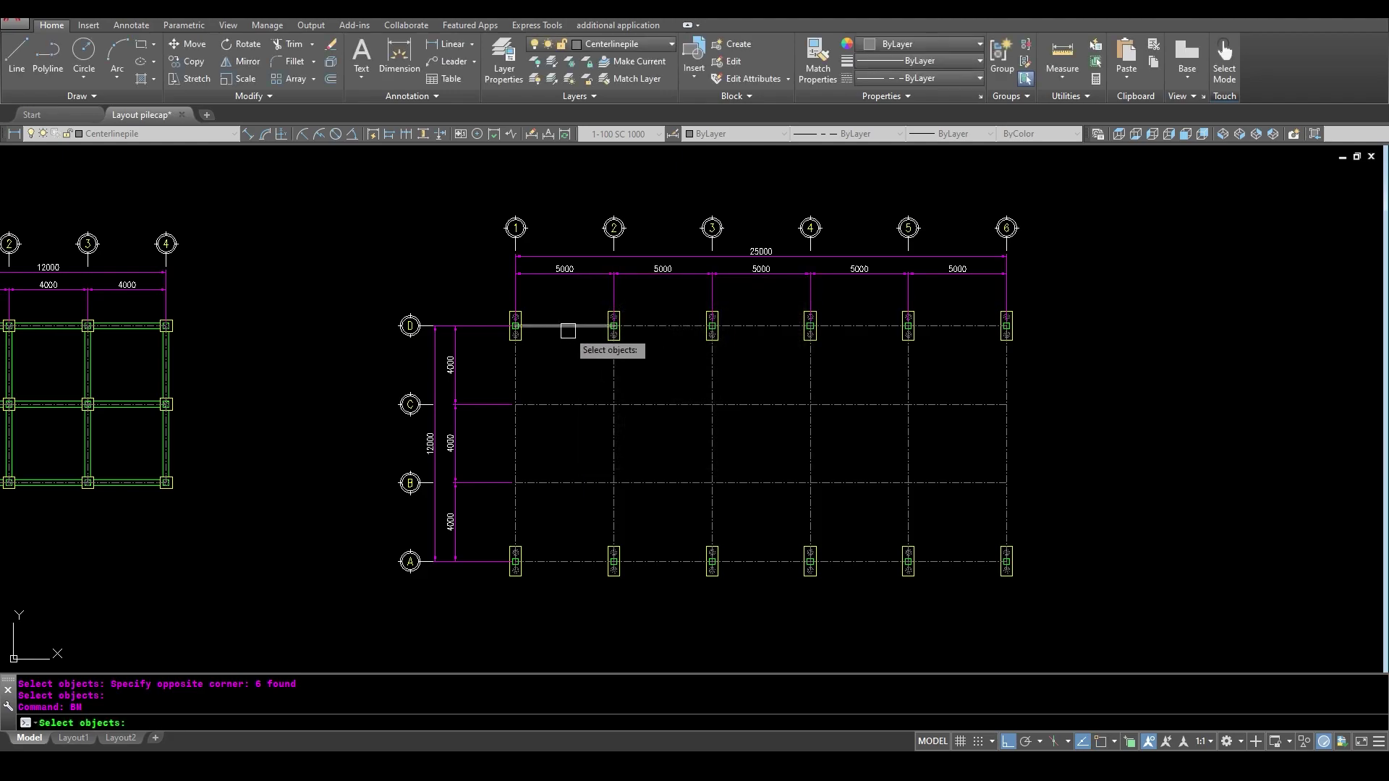
left_click(470, 309)
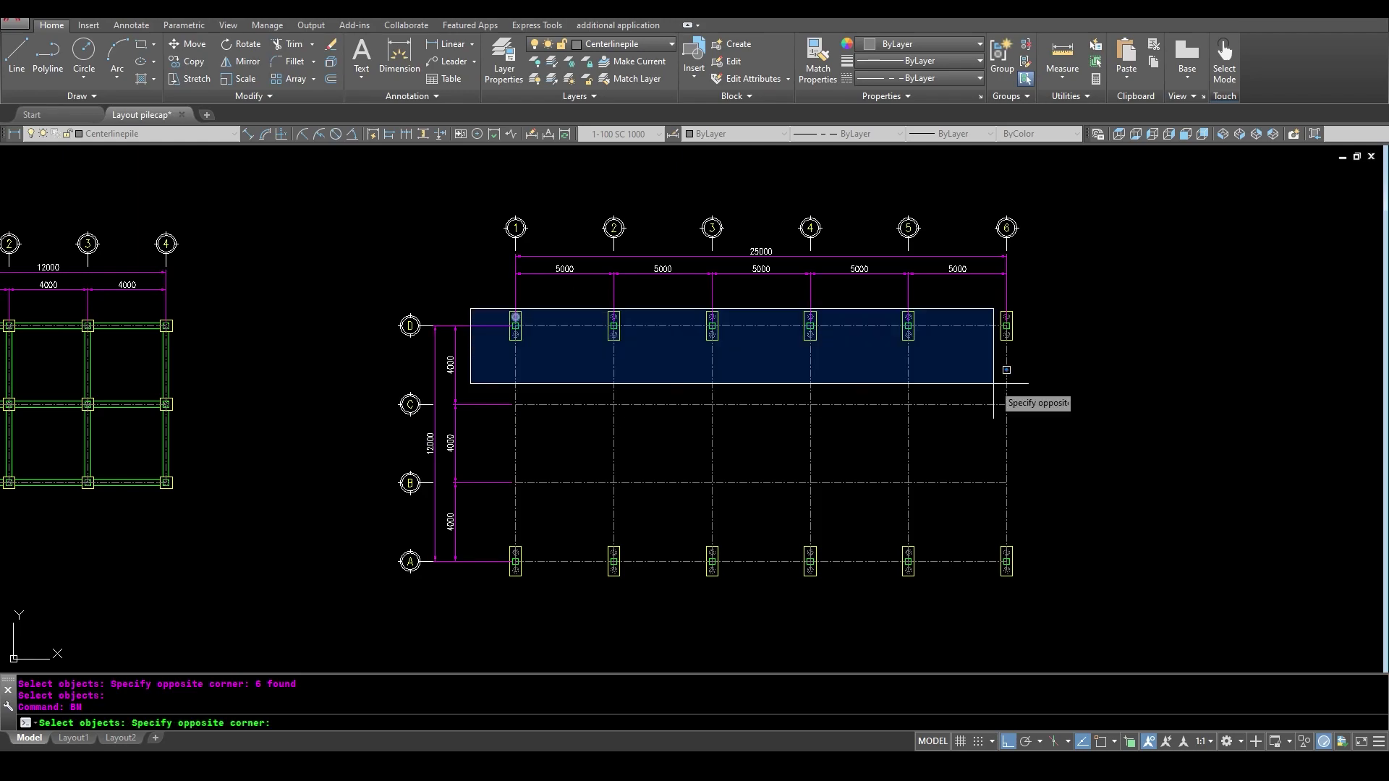
left_click(1049, 373)
left_click(485, 530)
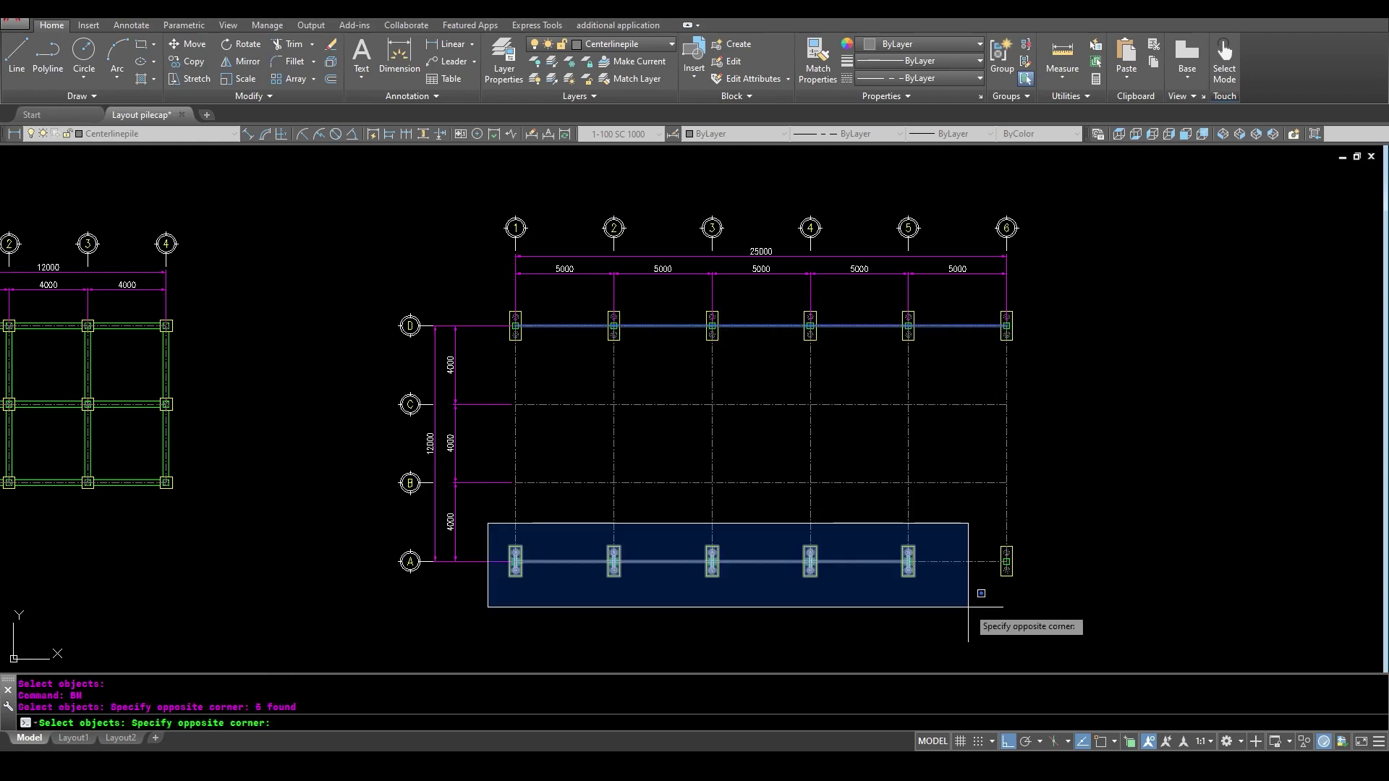
left_click(1048, 597)
key("Return")
scroll(752, 453, "up", 1)
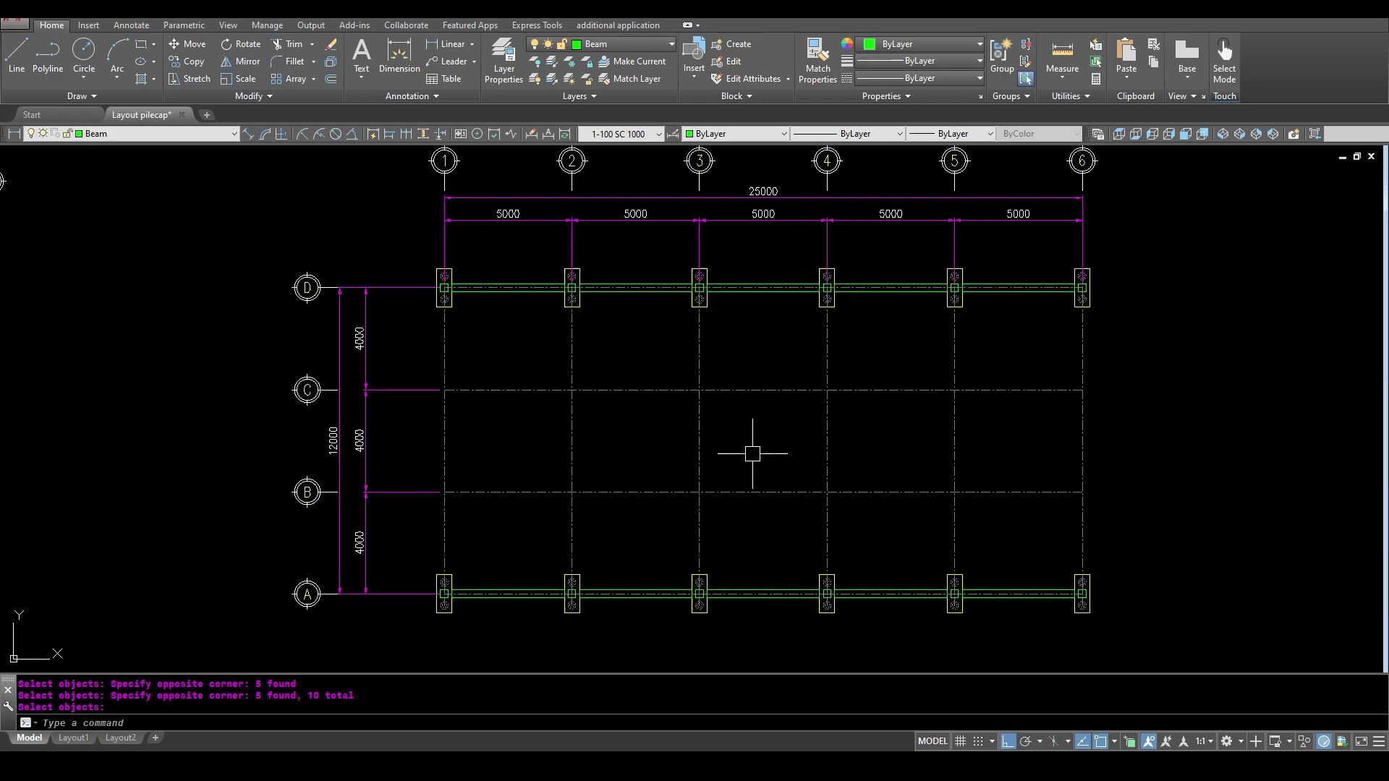
middle_click_drag(752, 455, 748, 470)
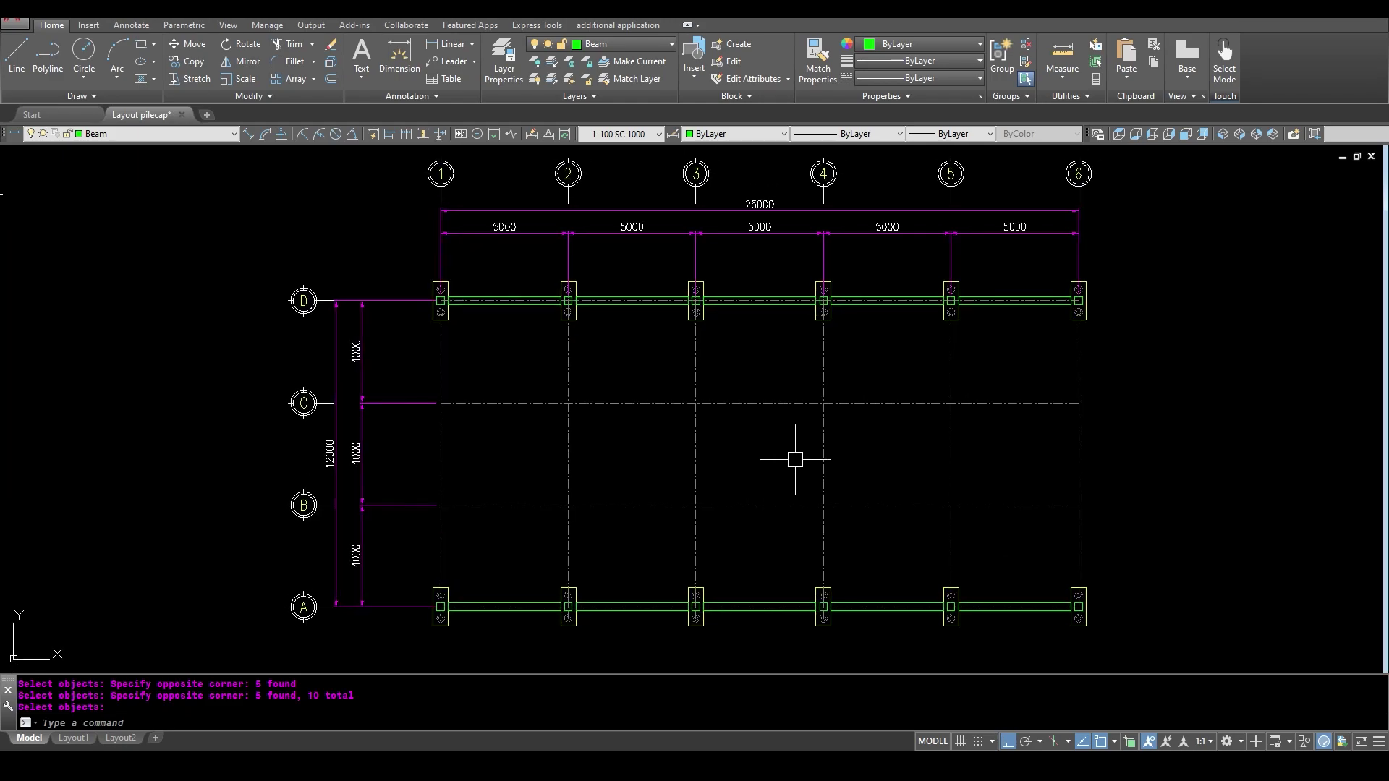
scroll(795, 459, "down", 2)
mouse_move(795, 459)
middle_mouse_down()
mouse_move(505, 428)
mouse_move(491, 455)
mouse_move(620, 480)
middle_mouse_up()
scroll(483, 417, "up", 2)
scroll(480, 405, "up", 2)
scroll(619, 480, "down", 5)
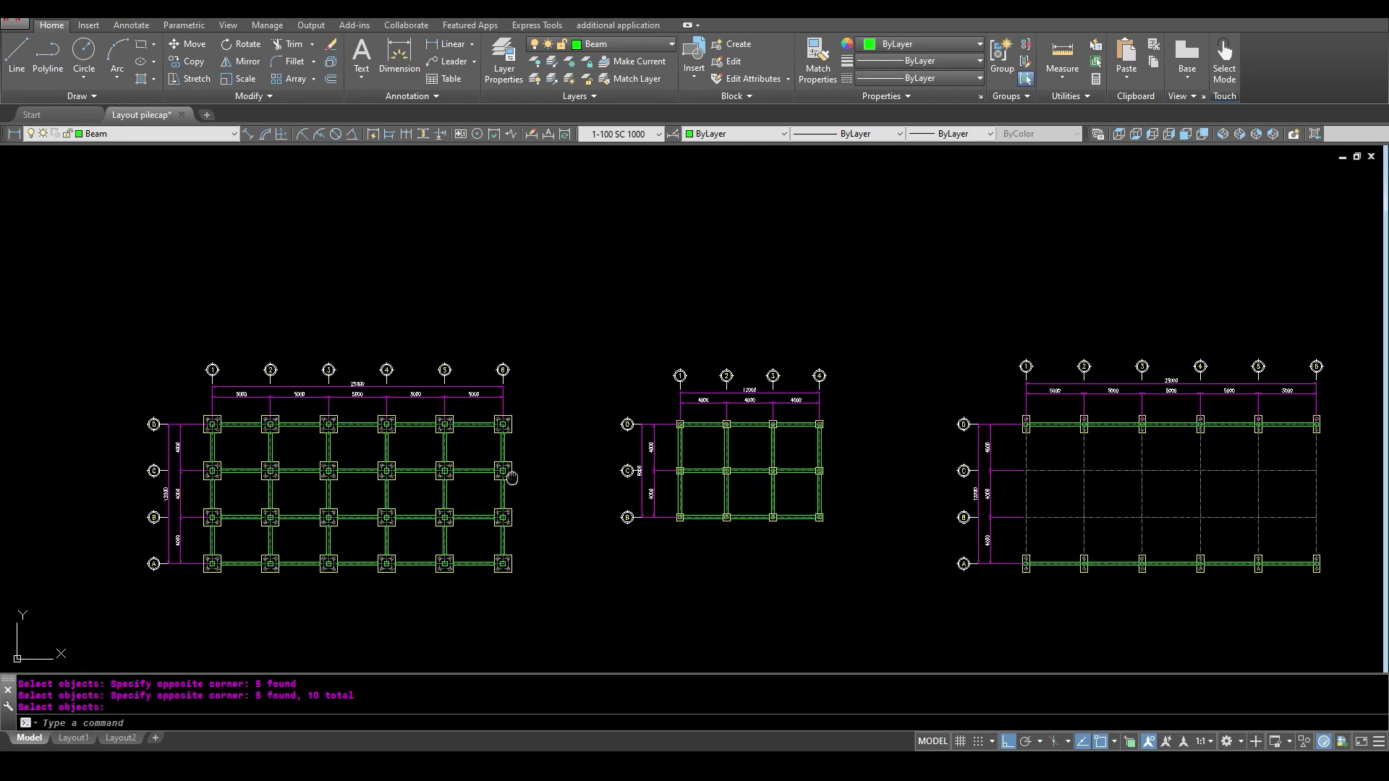
middle_click_drag(364, 463, 632, 462)
scroll(632, 461, "up", 1)
scroll(622, 463, "up", 4)
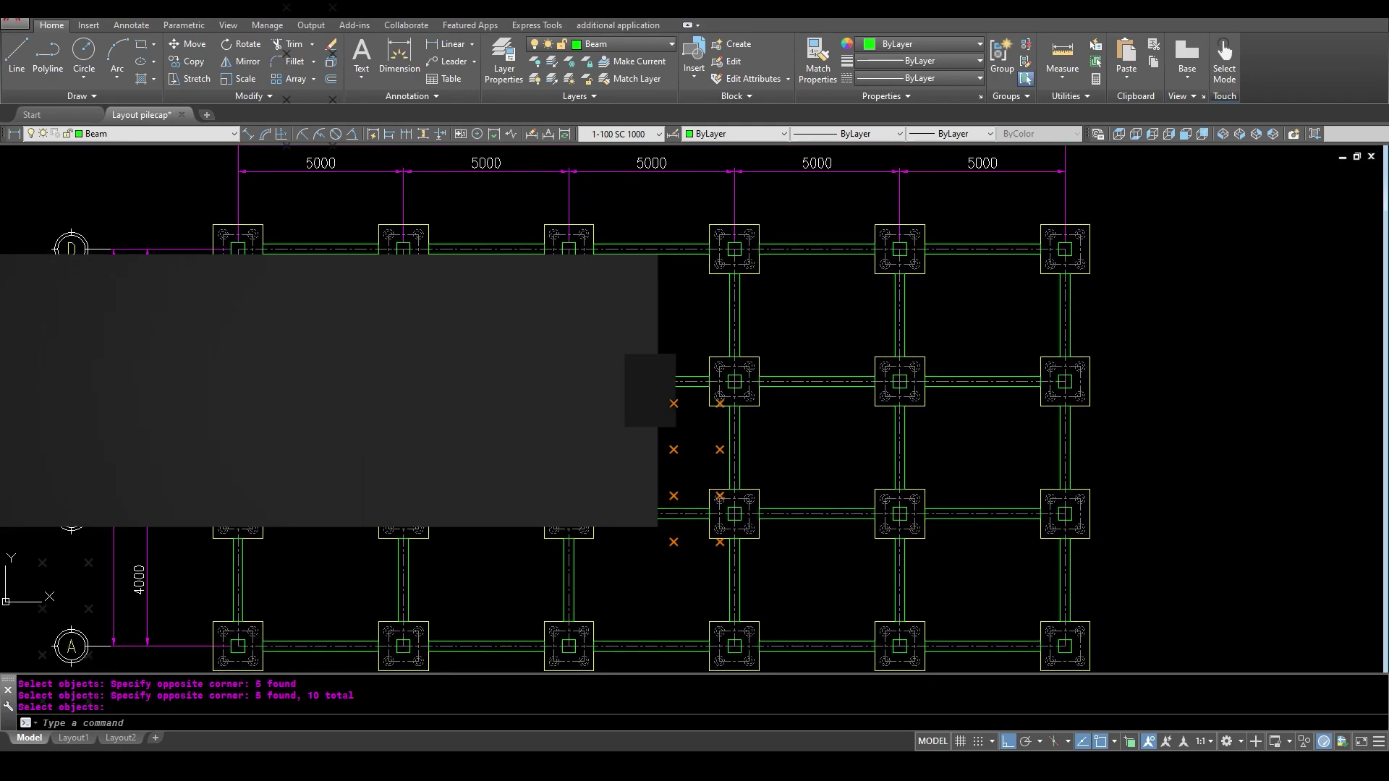